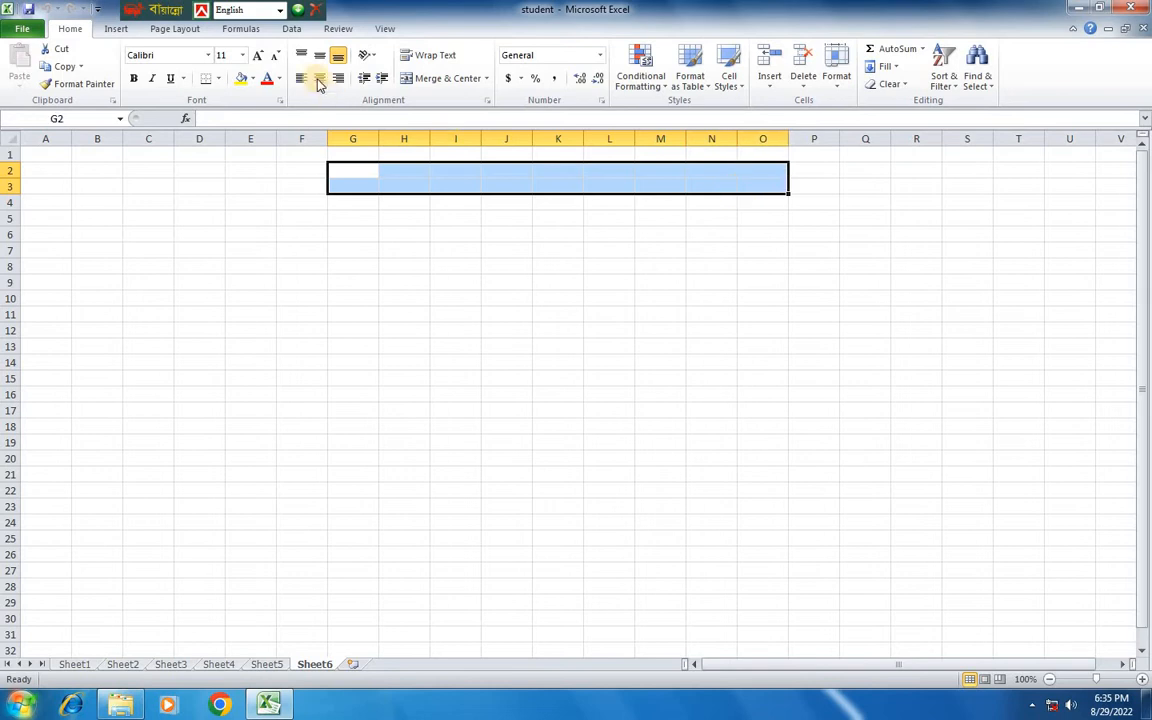
Merge and center cells G2:O3 and enter the title "Monthly Salary Sheet- 2" in the merged cell
click(406, 80)
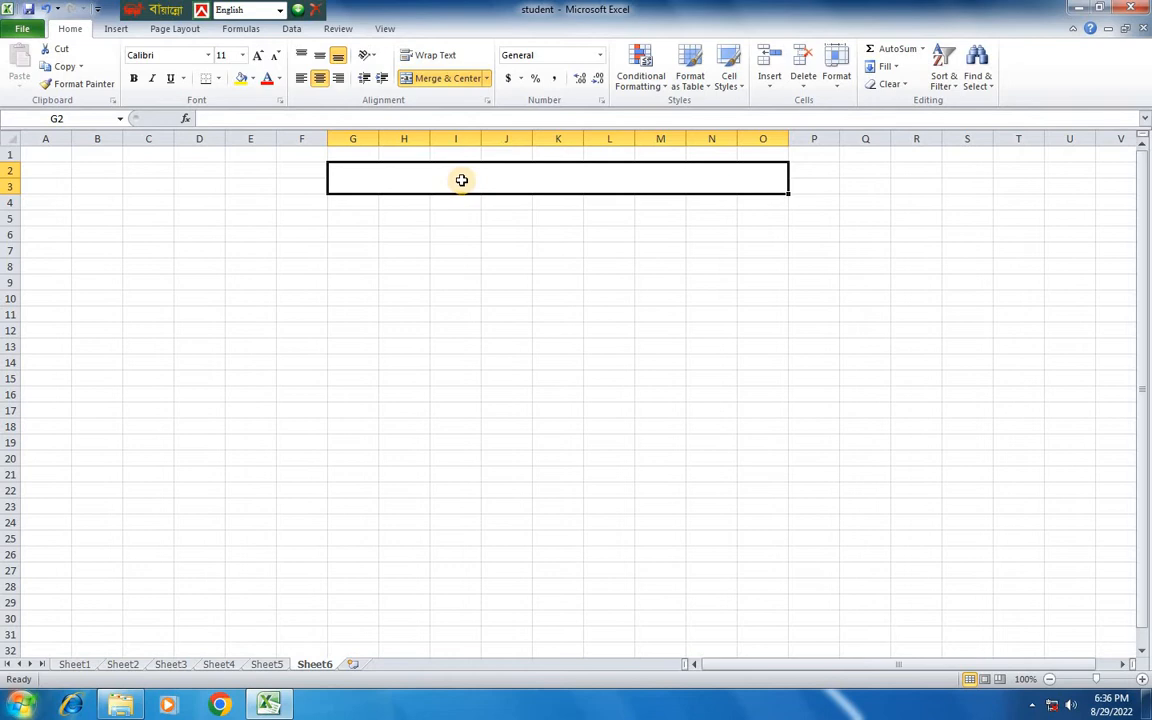
double_click(607, 187)
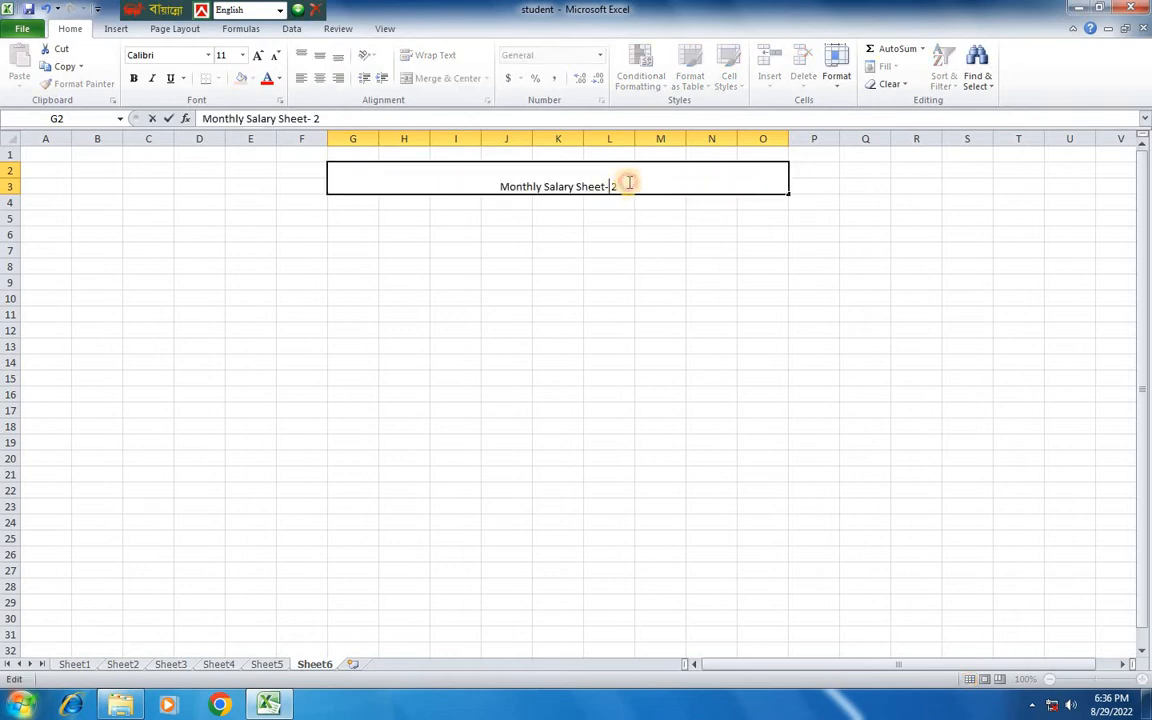
click(543, 200)
click(506, 185)
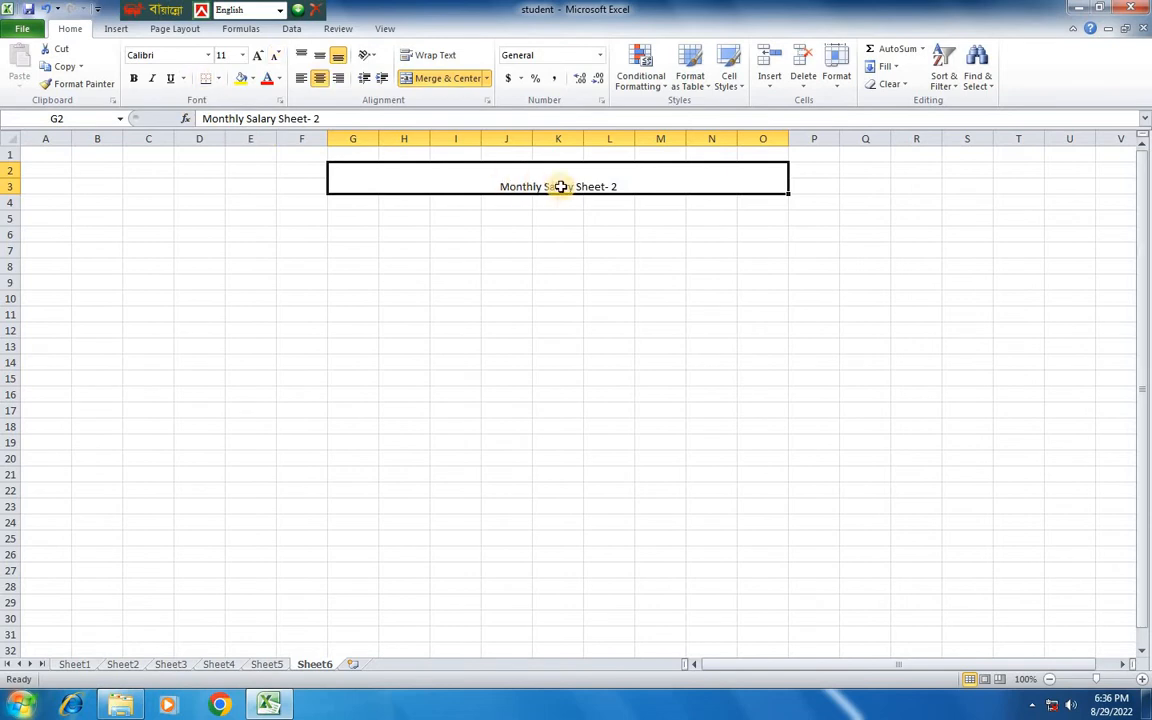
Increase the font size of the merged title cell to 18
click(257, 56)
click(257, 56)
click(257, 56)
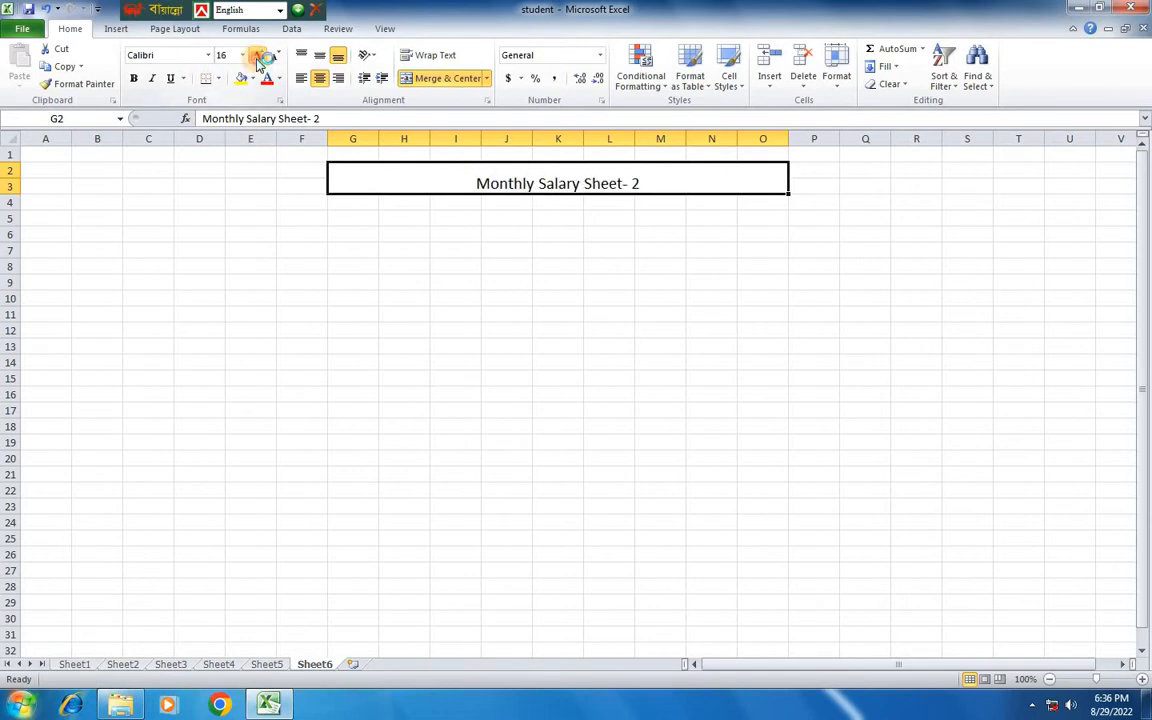
click(257, 56)
click(374, 252)
Fill the merged title cell with a light aqua theme color and set its text color to white
click(401, 186)
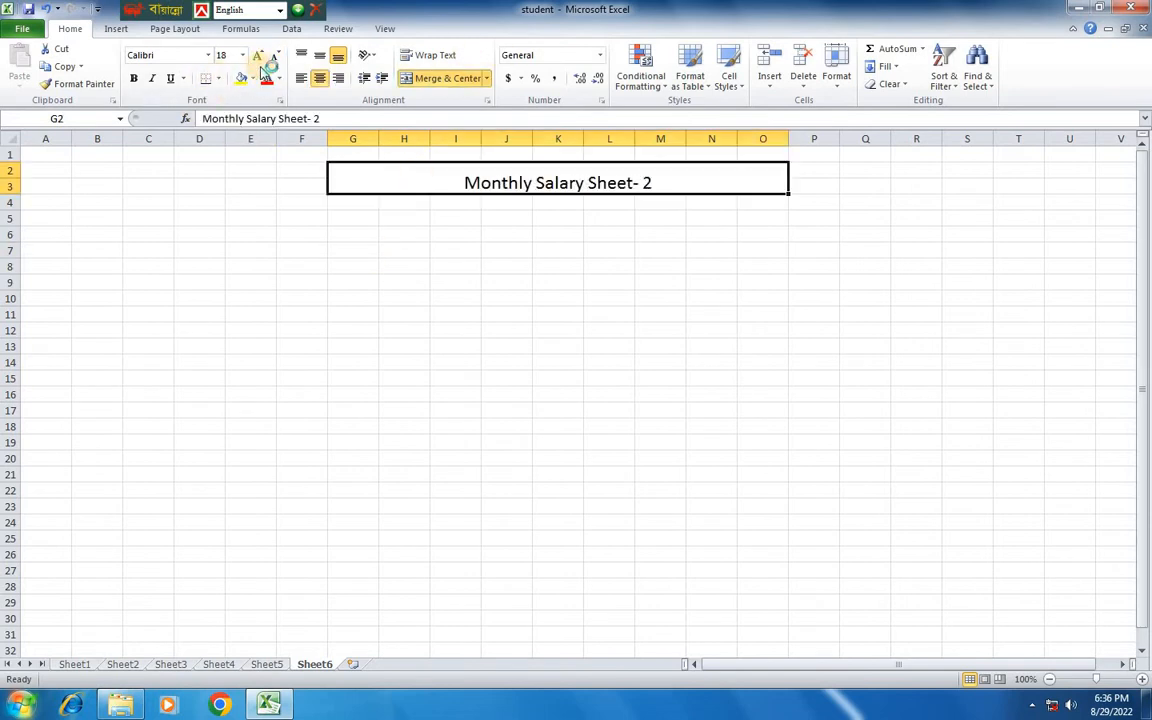
click(252, 79)
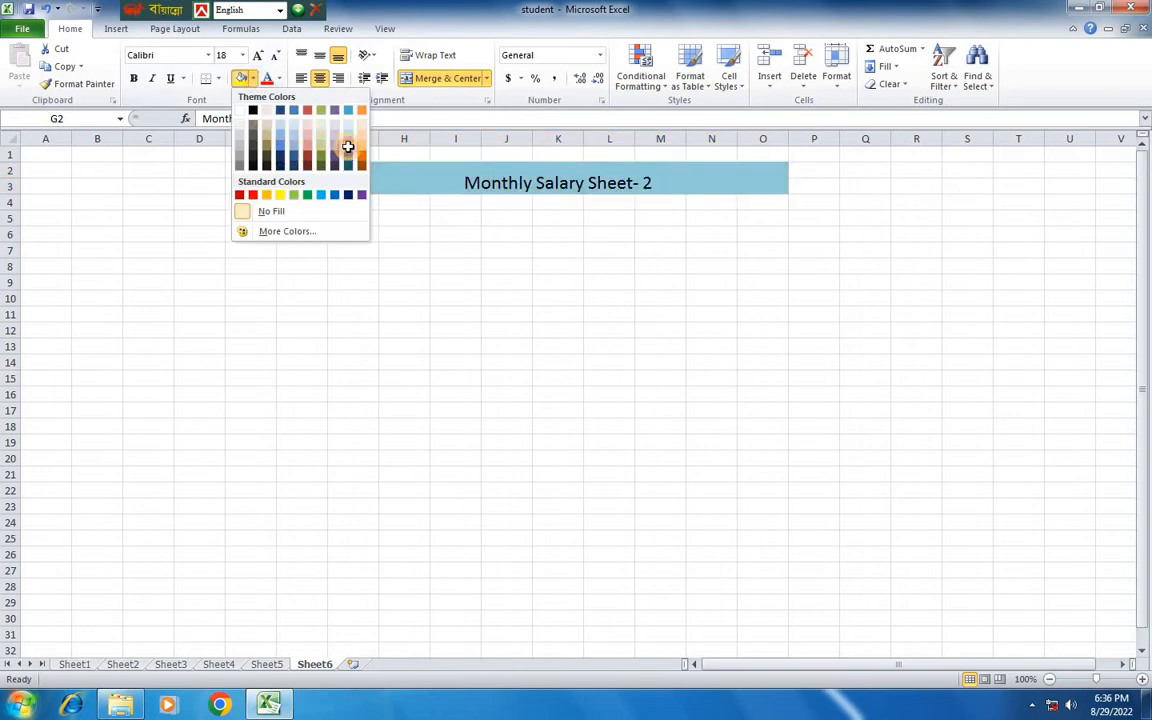
click(347, 147)
click(516, 229)
click(512, 184)
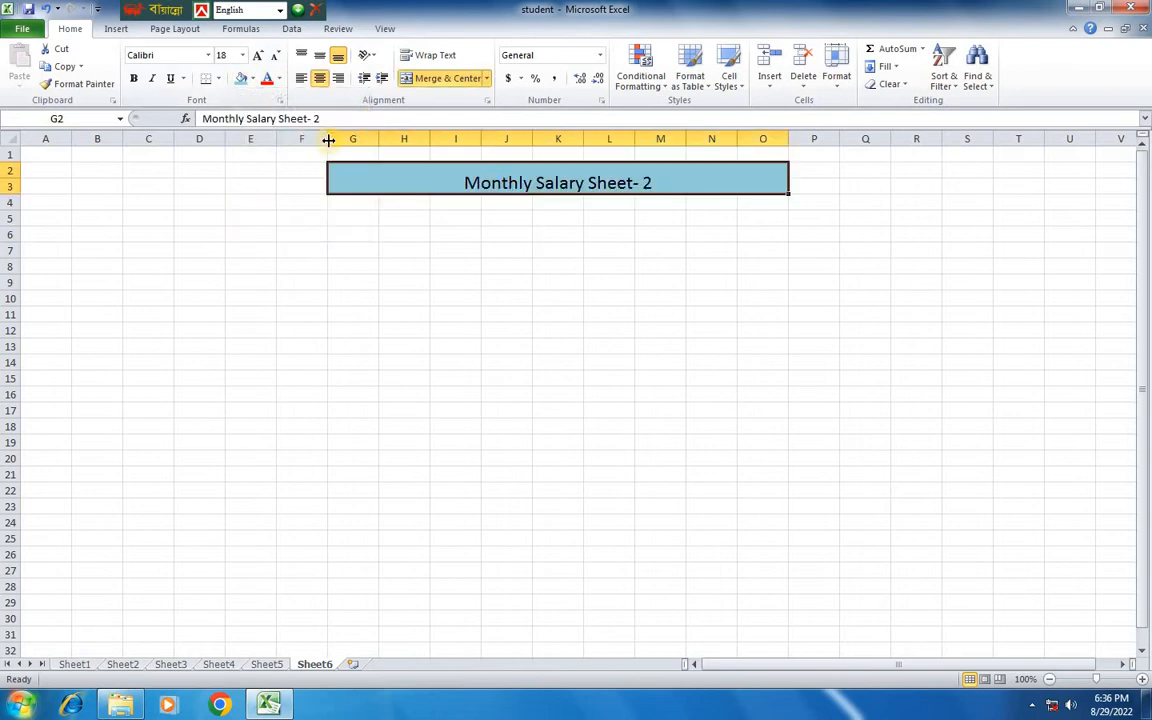
click(278, 79)
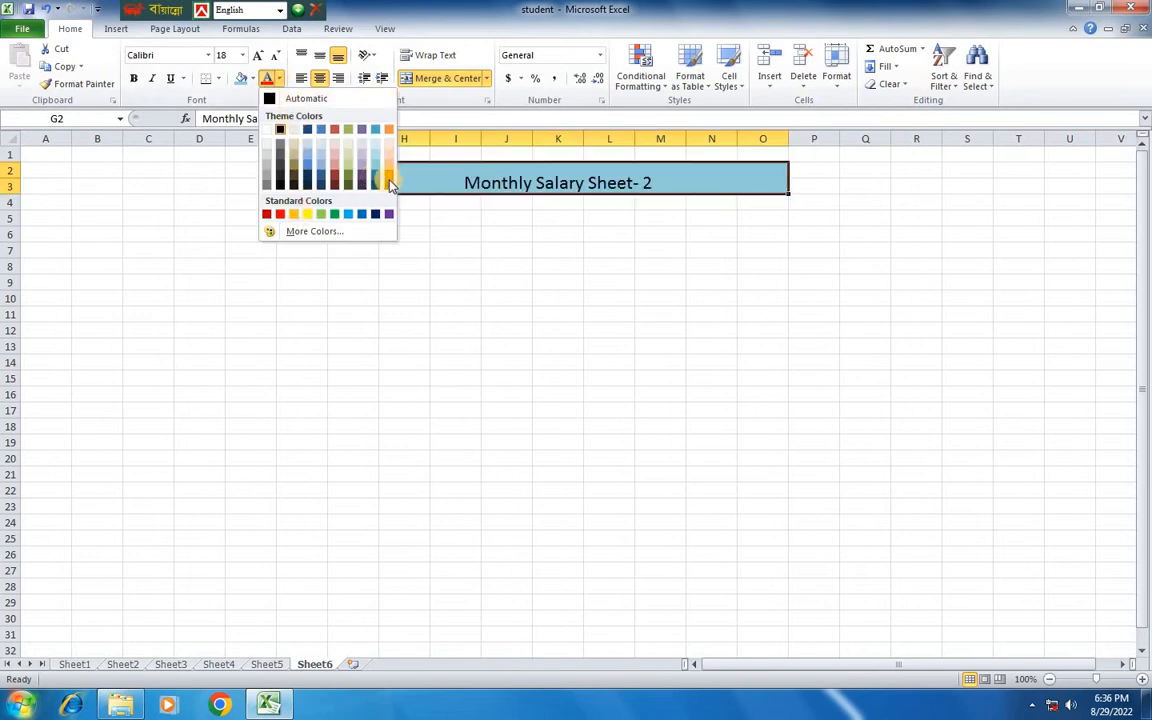
click(267, 129)
click(440, 234)
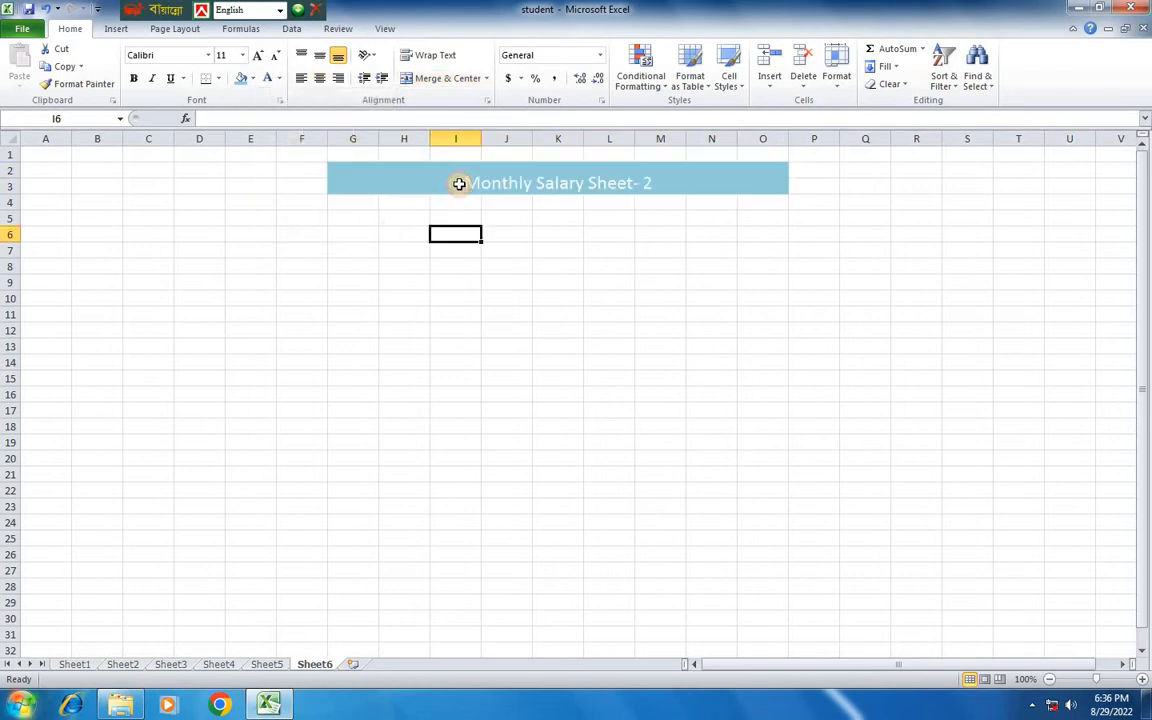
Increase the title's font size to 20 and align it to the vertical middle of its cell
click(459, 184)
click(257, 55)
click(257, 55)
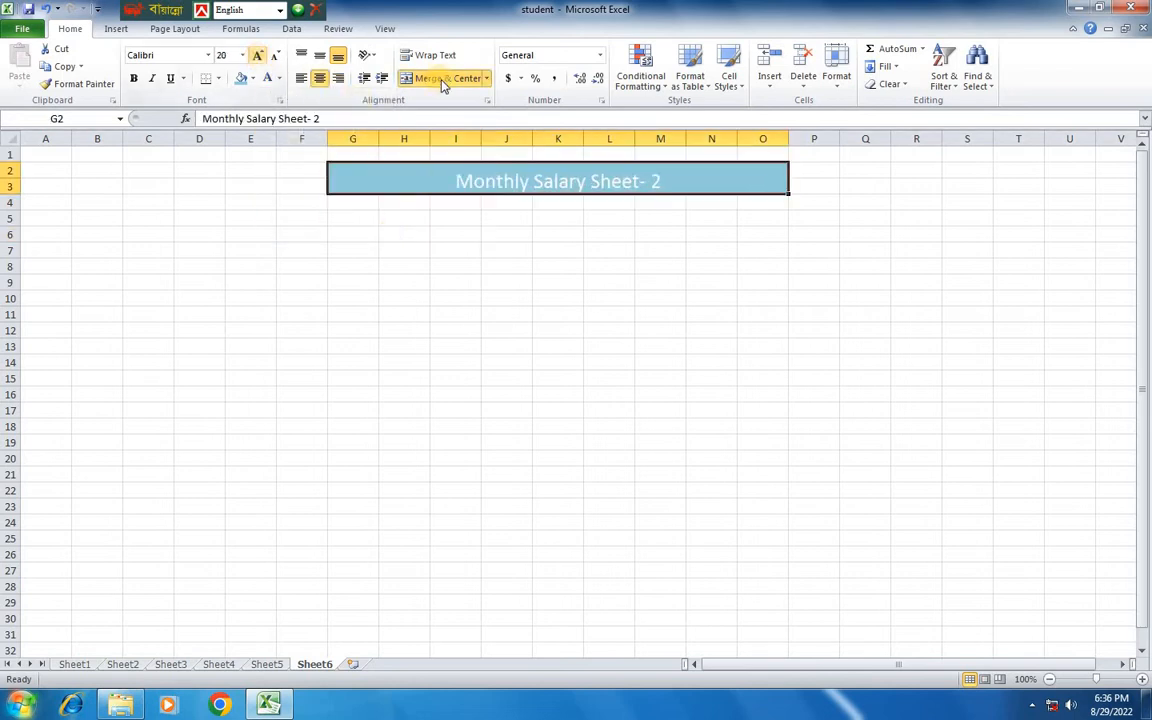
click(321, 58)
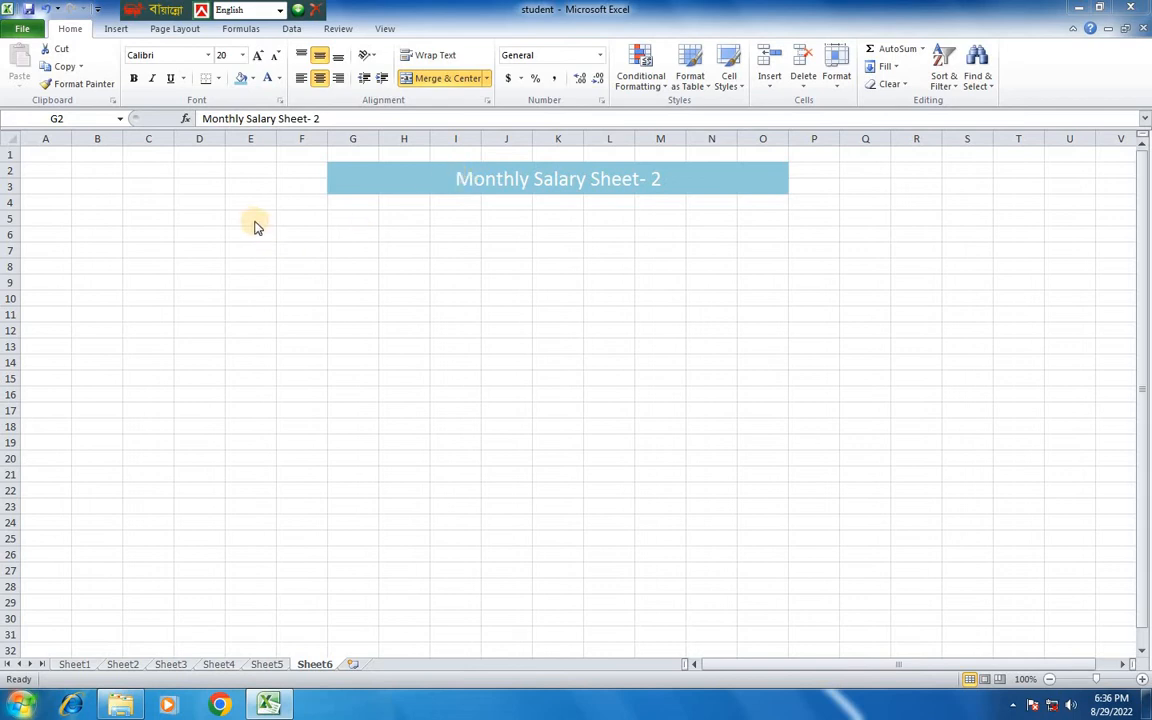
Enter the note "Over time Salary Per Hour = 65% (On Basic Salary Per Hour)" in cell D5
click(197, 220)
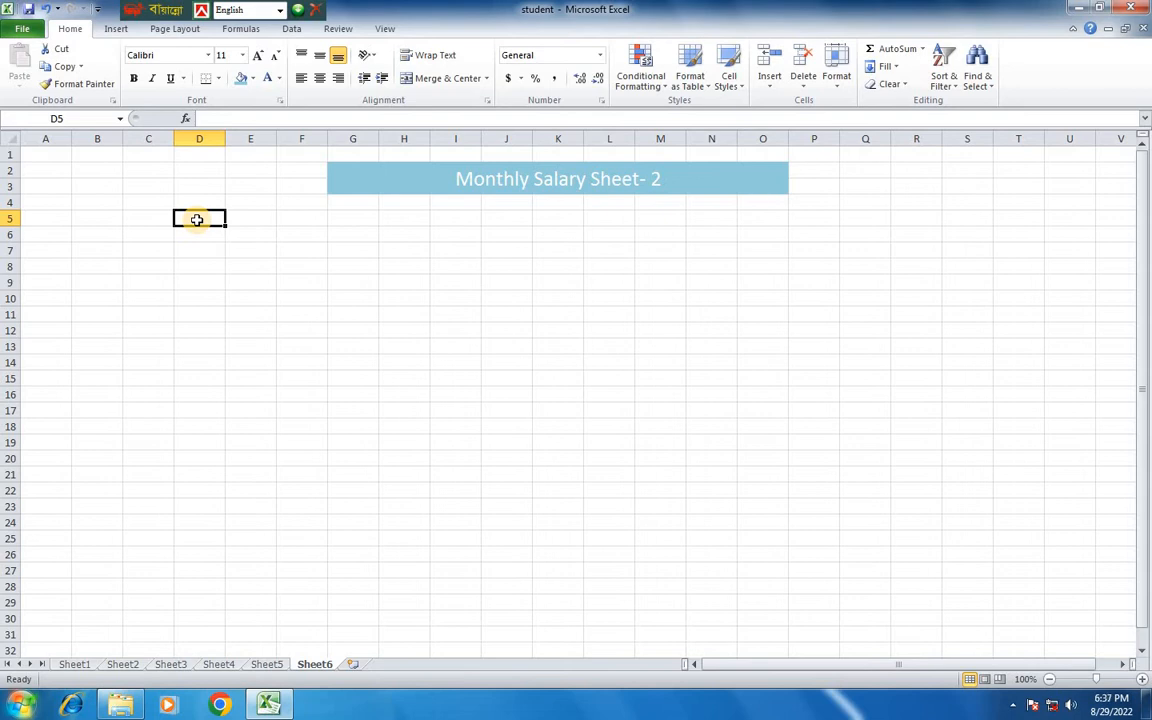
text(Over time Salary Per Hour = 65% (On Basic Salary Per Hour))
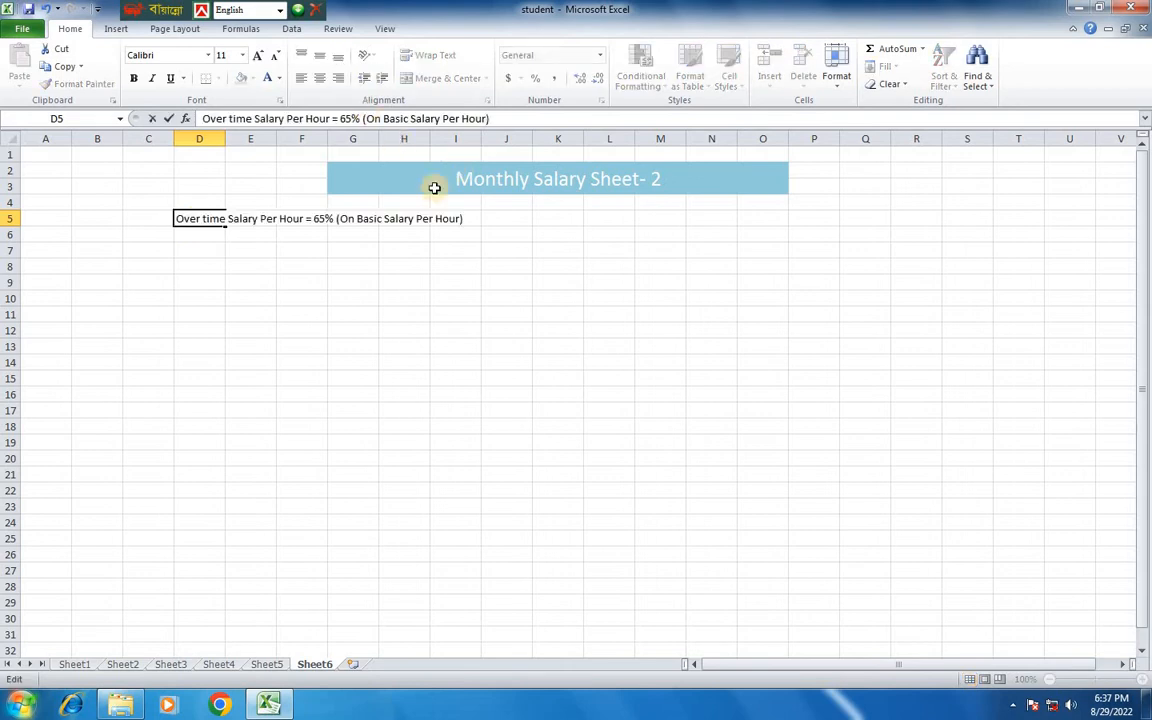
key(Return)
key(Return)
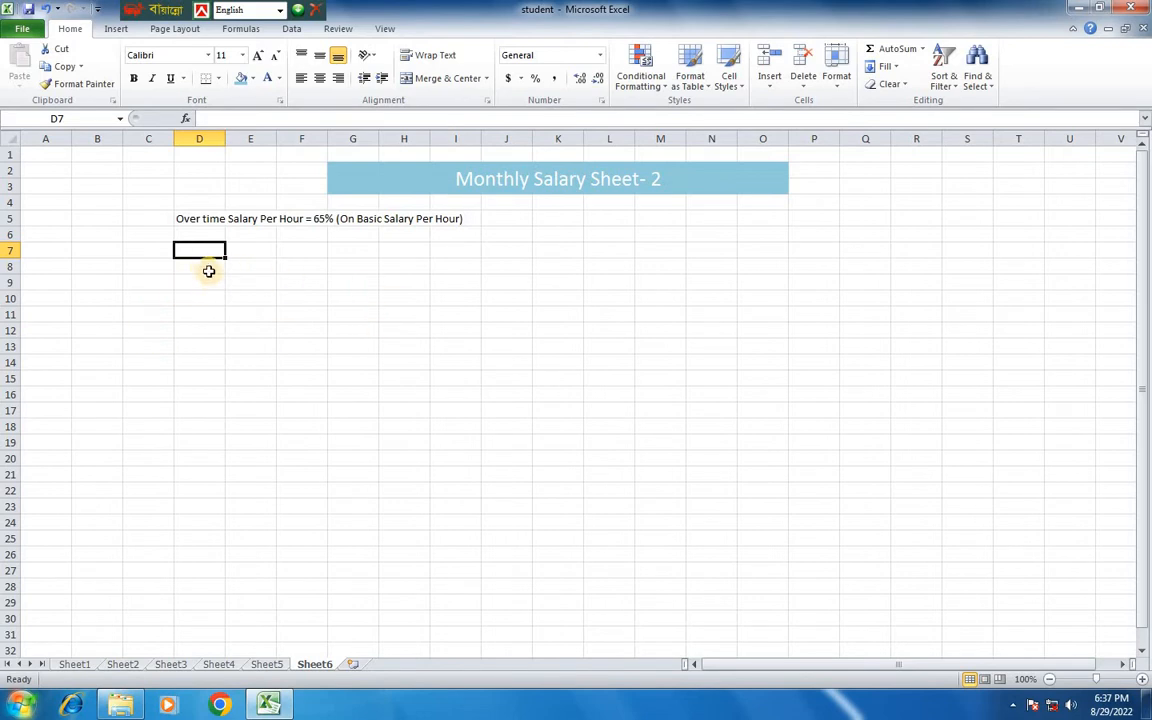
key(Return)
Merge and center cells C7:C9 and fill the merged format across through column M to form the header row
drag(148, 256, 147, 267)
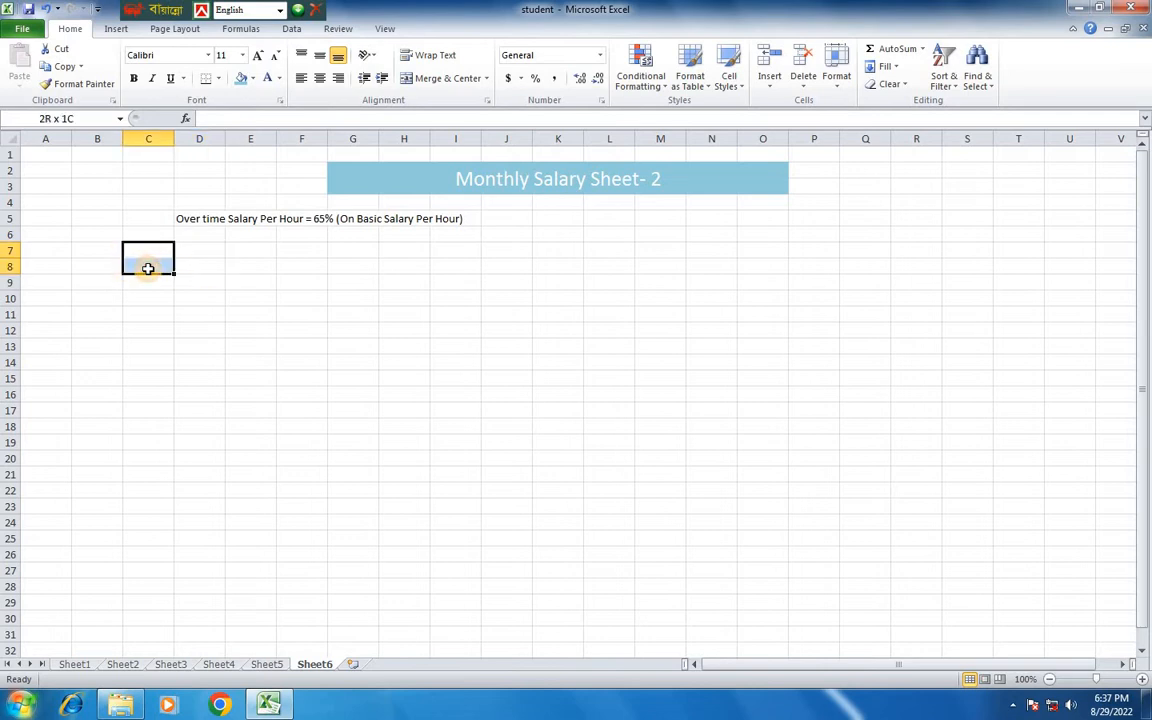
click(408, 82)
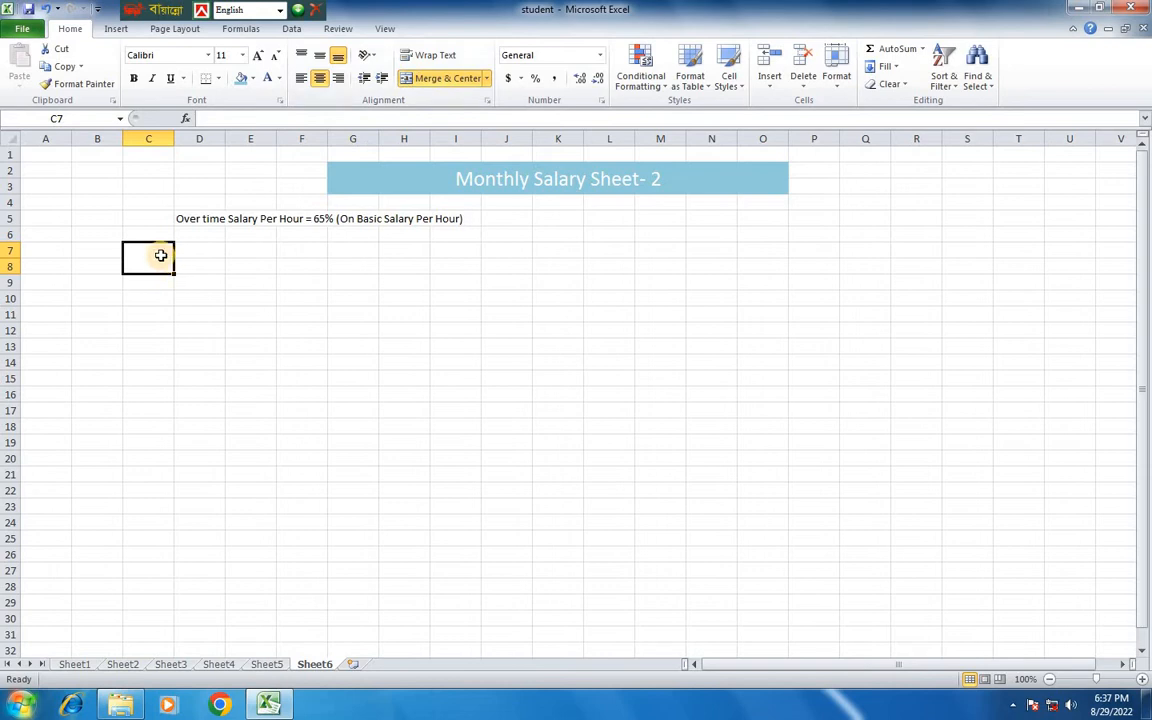
drag(159, 252, 157, 281)
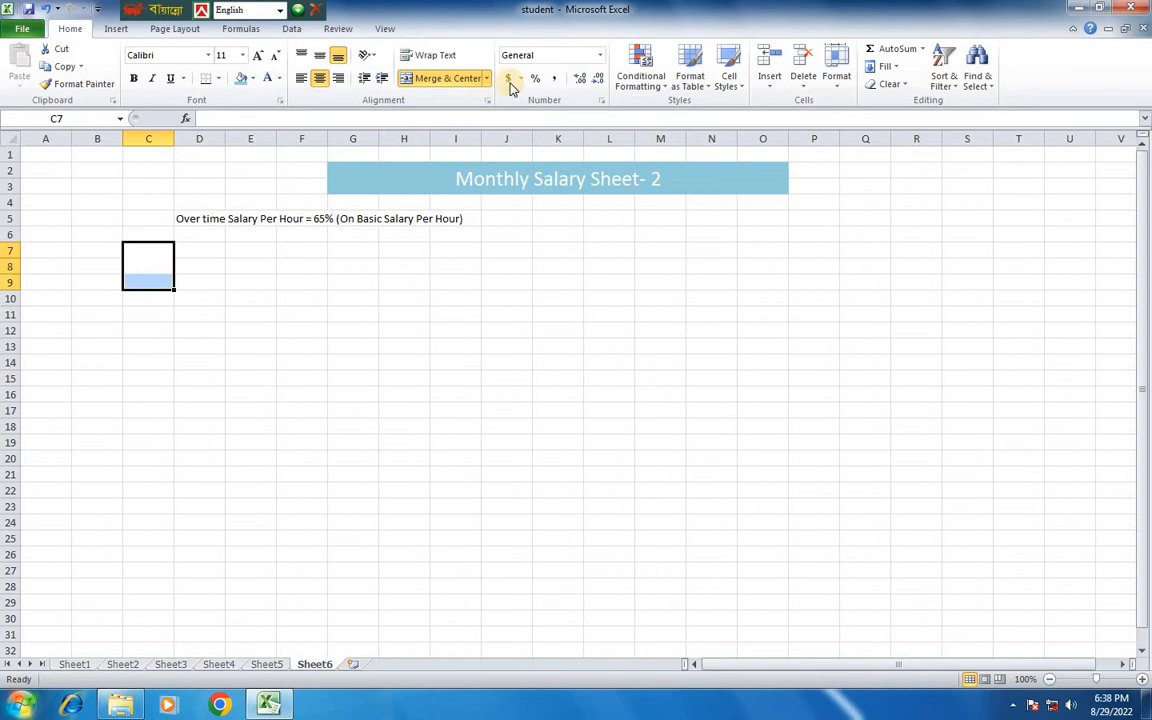
click(415, 82)
drag(176, 289, 674, 295)
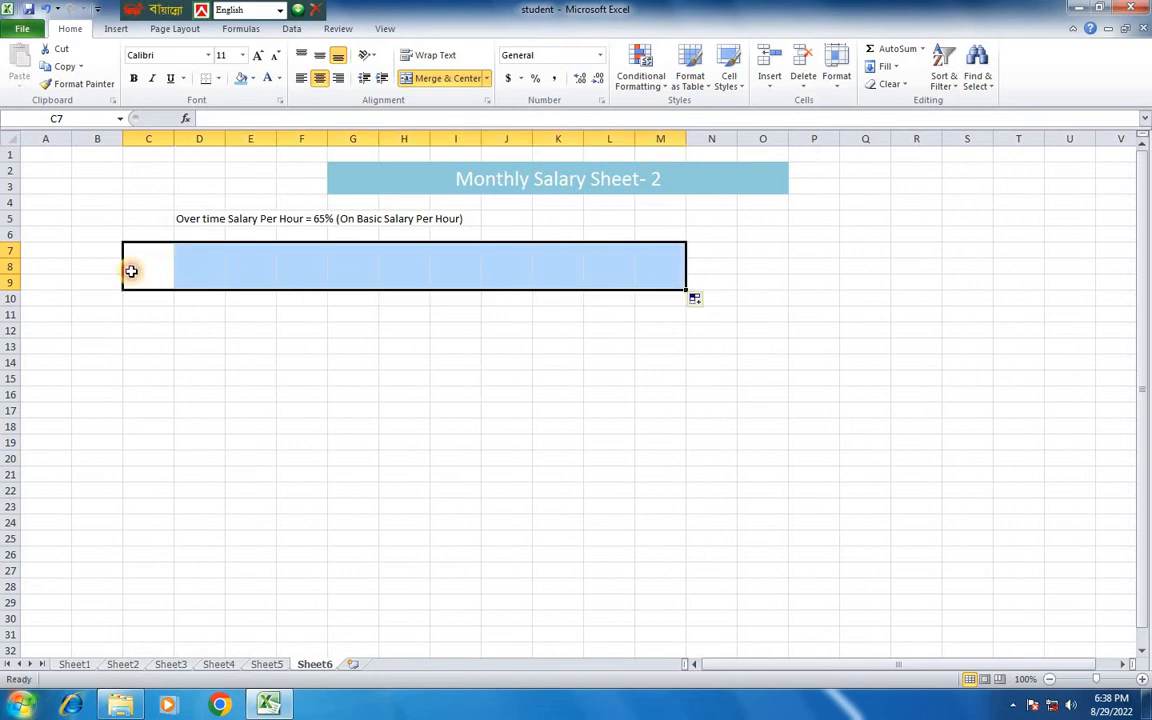
Dismiss the Windows color scheme prompt and enter the header "Name" in merged cell C7
click(155, 265)
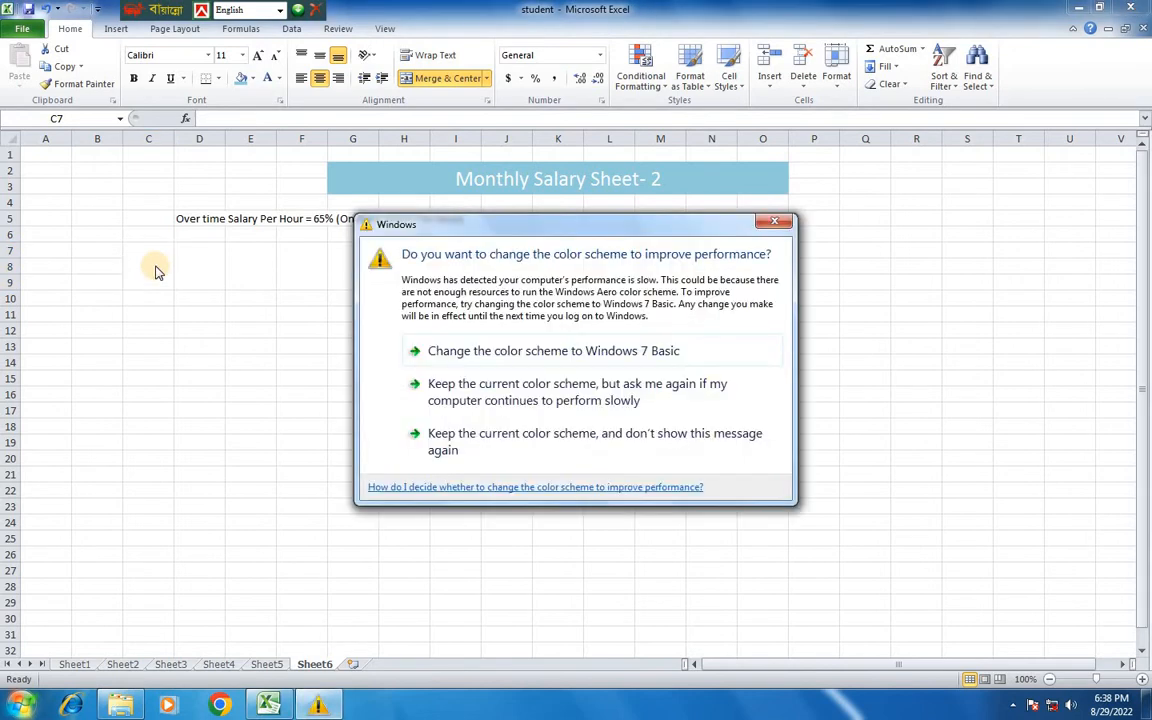
click(773, 217)
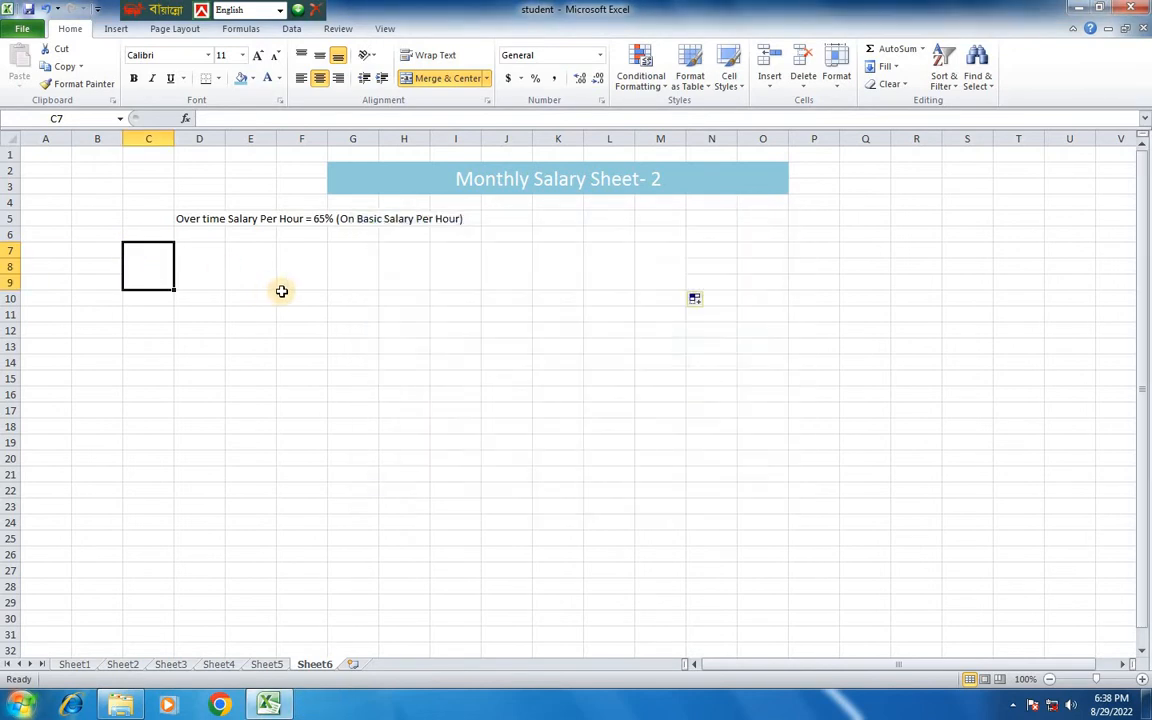
text(Name)
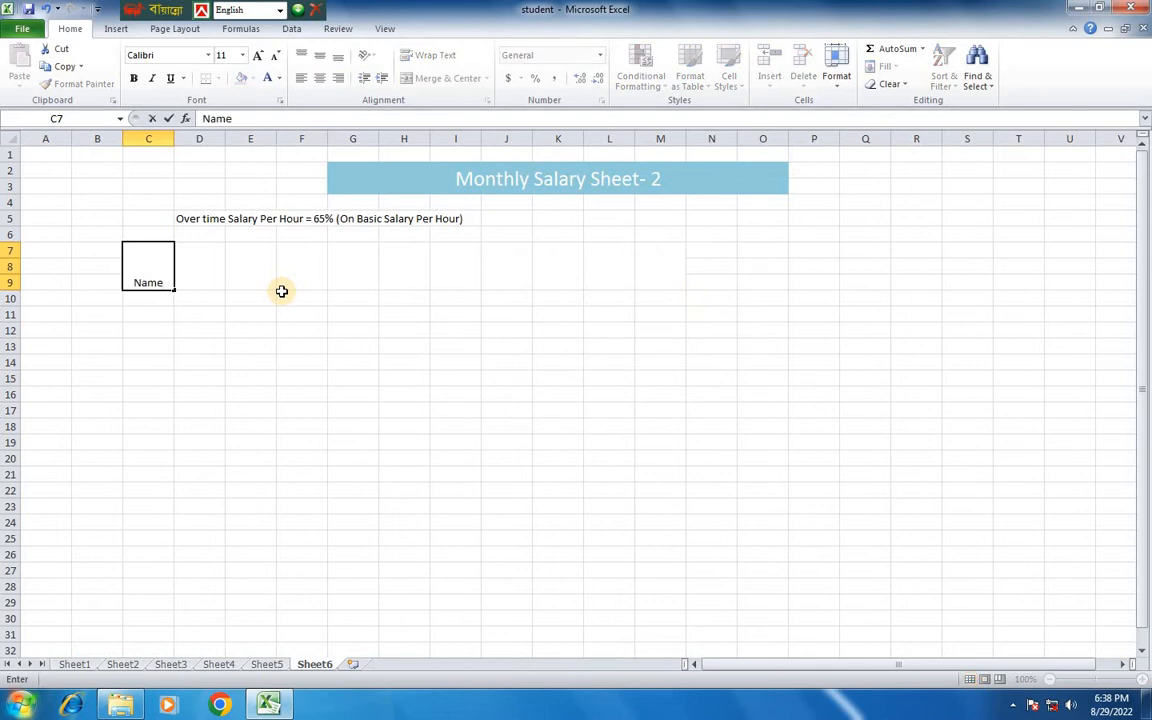
key(Tab)
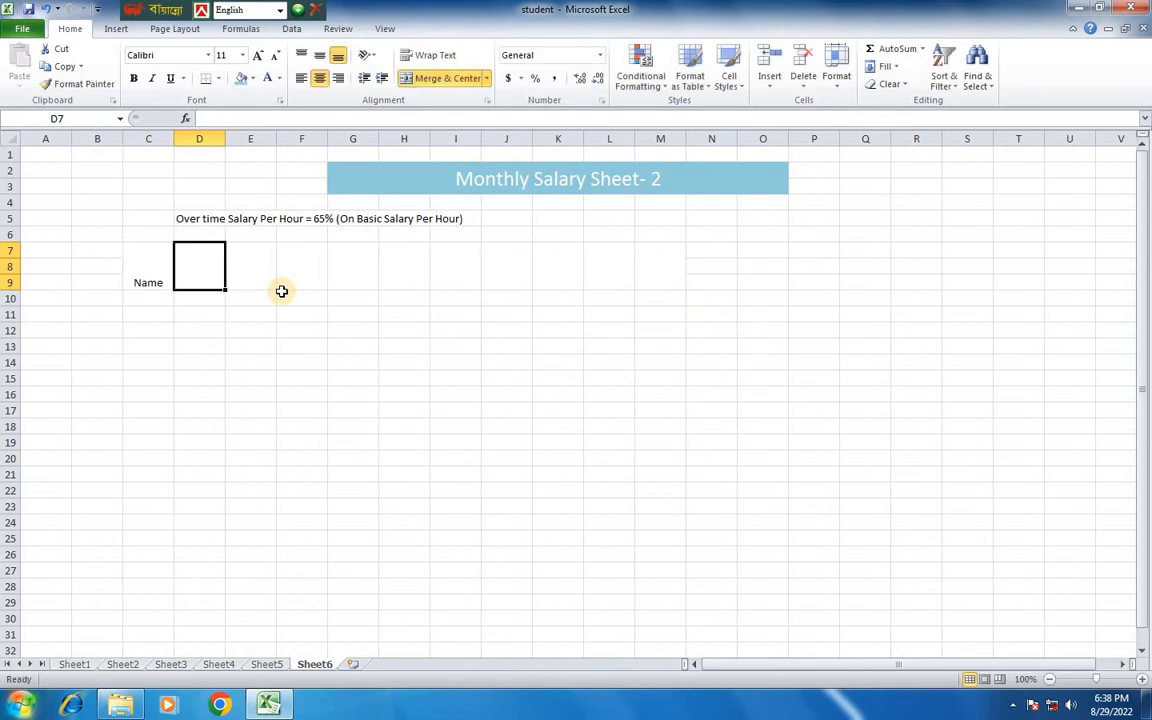
Enter the header "Bascic Salry Hour TK" in merged cell D7
text(Basc)
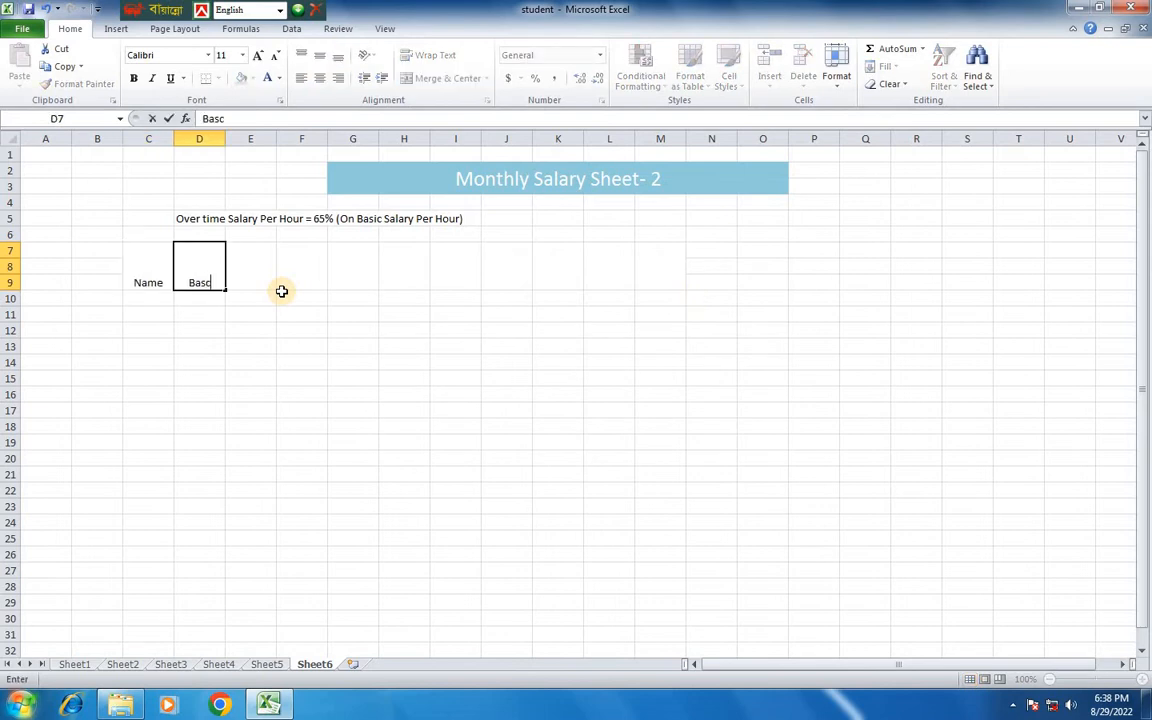
text(ic Salry Hour)
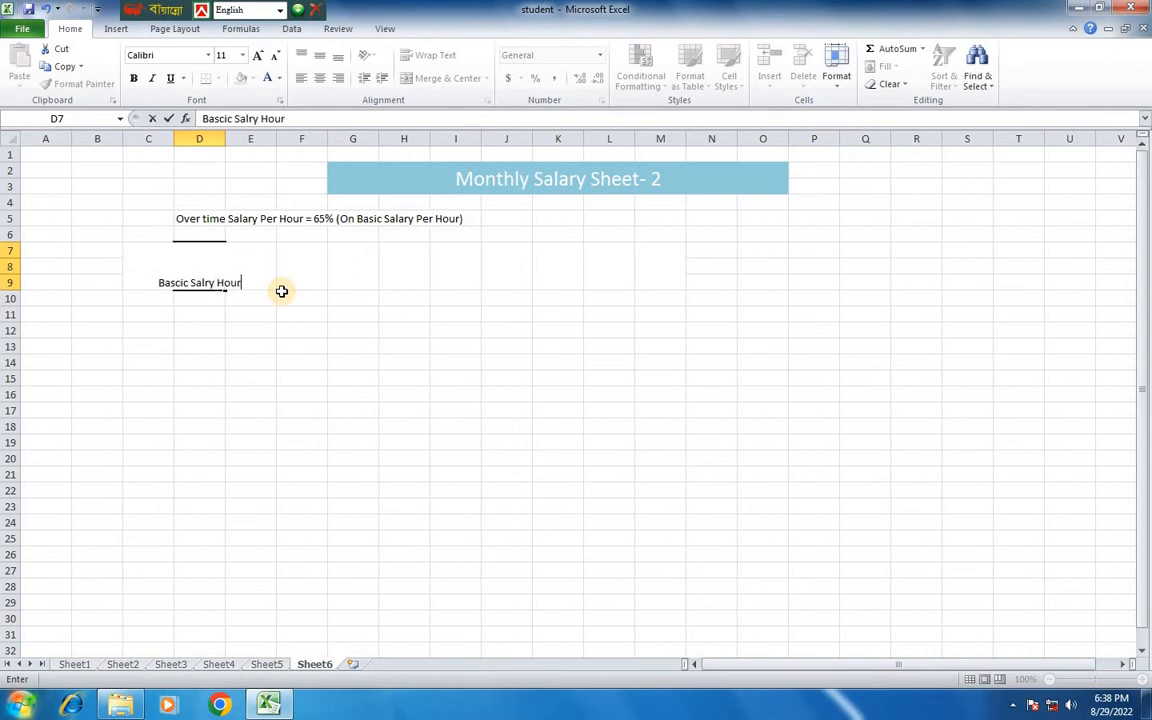
text(e)
key(BackSpace)
text(TK)
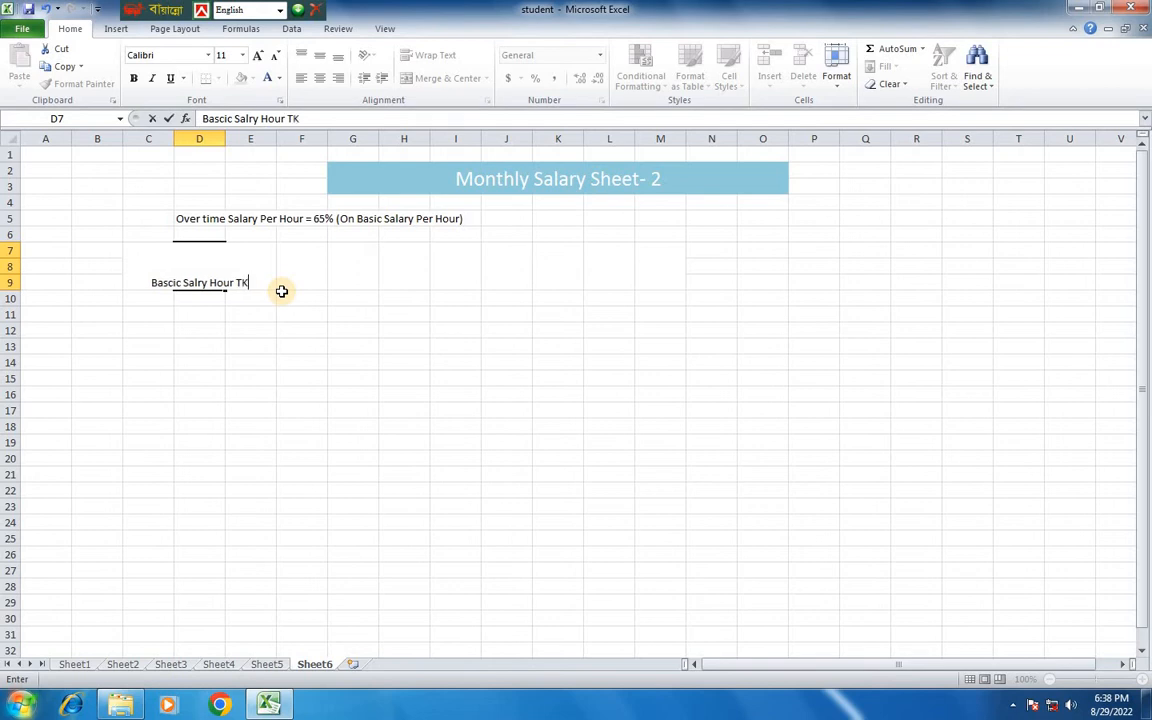
key(Tab)
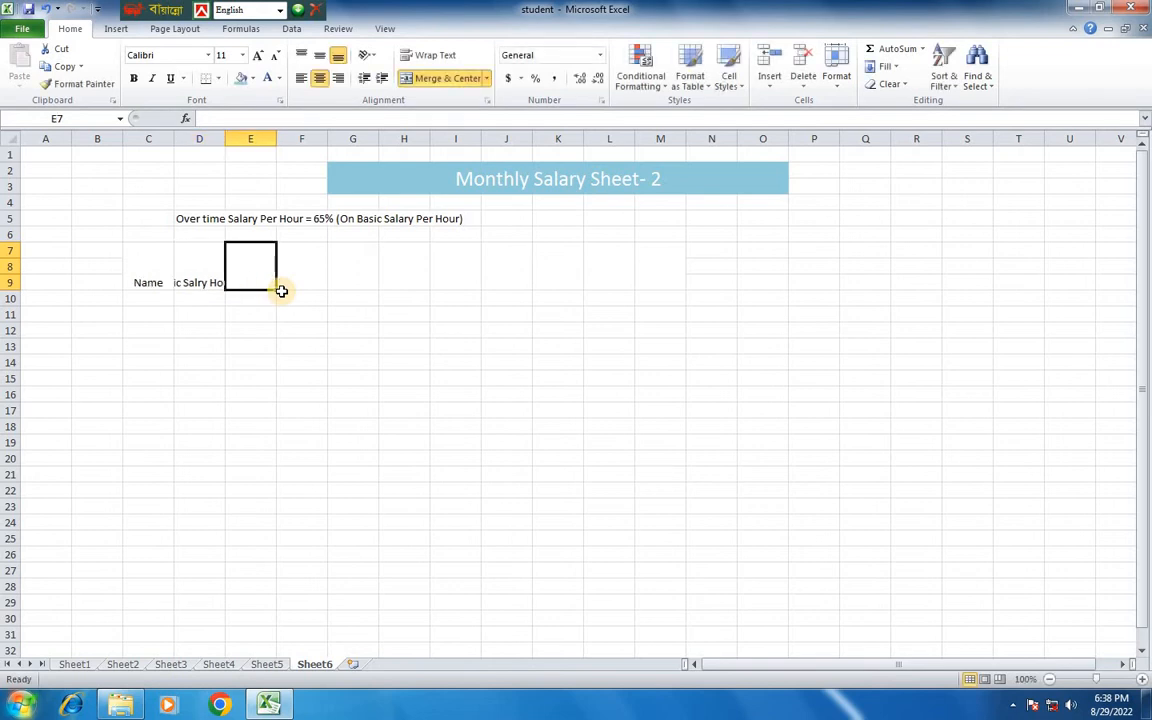
Enter the headers "Over Time Hour" in E7 and "Basic Salary" in F7
text(Over Time)
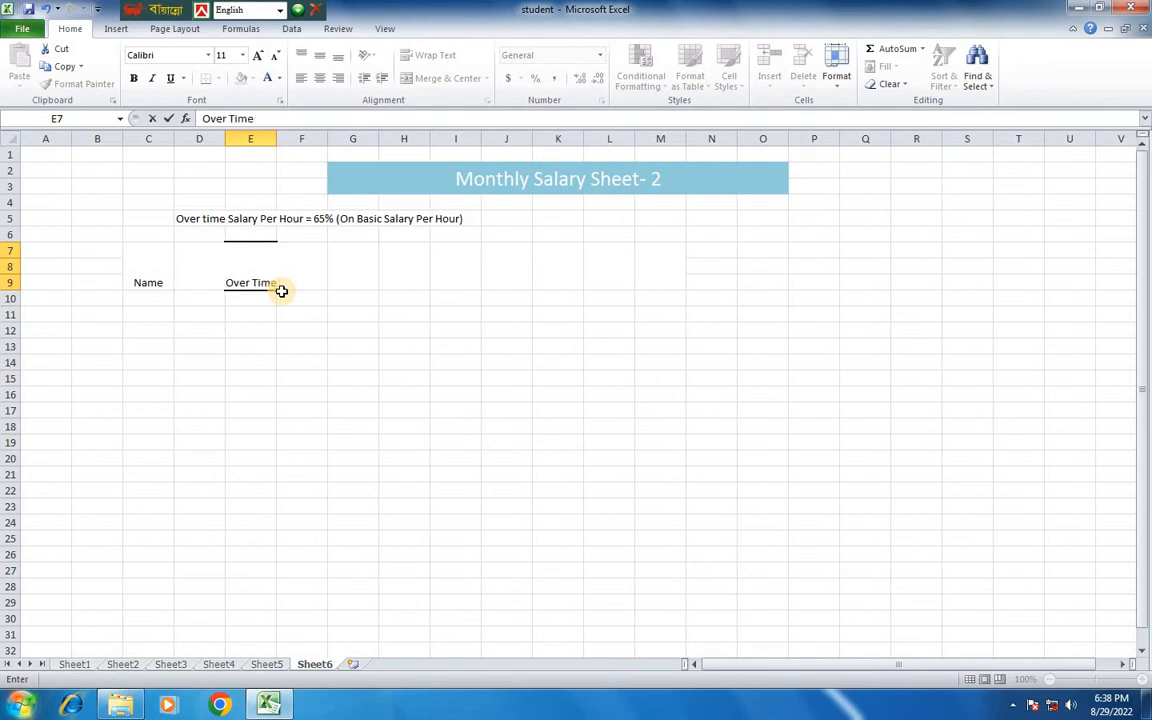
text( Hour)
click(282, 292)
text(Basic)
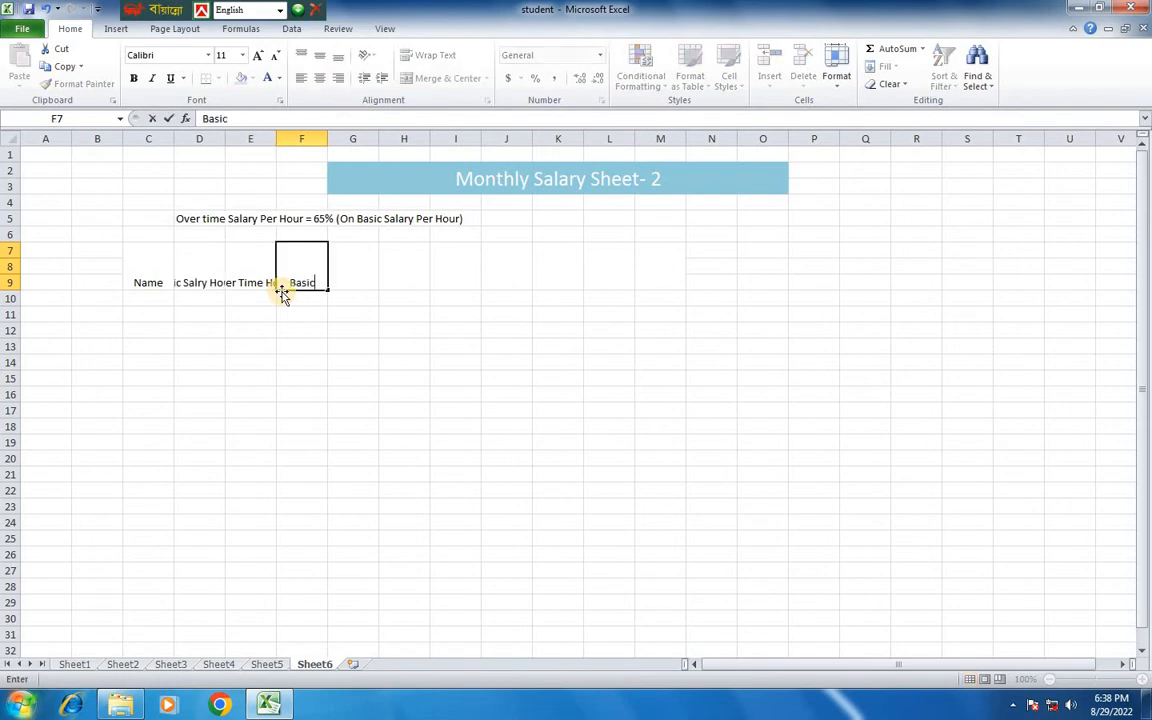
text( Salary)
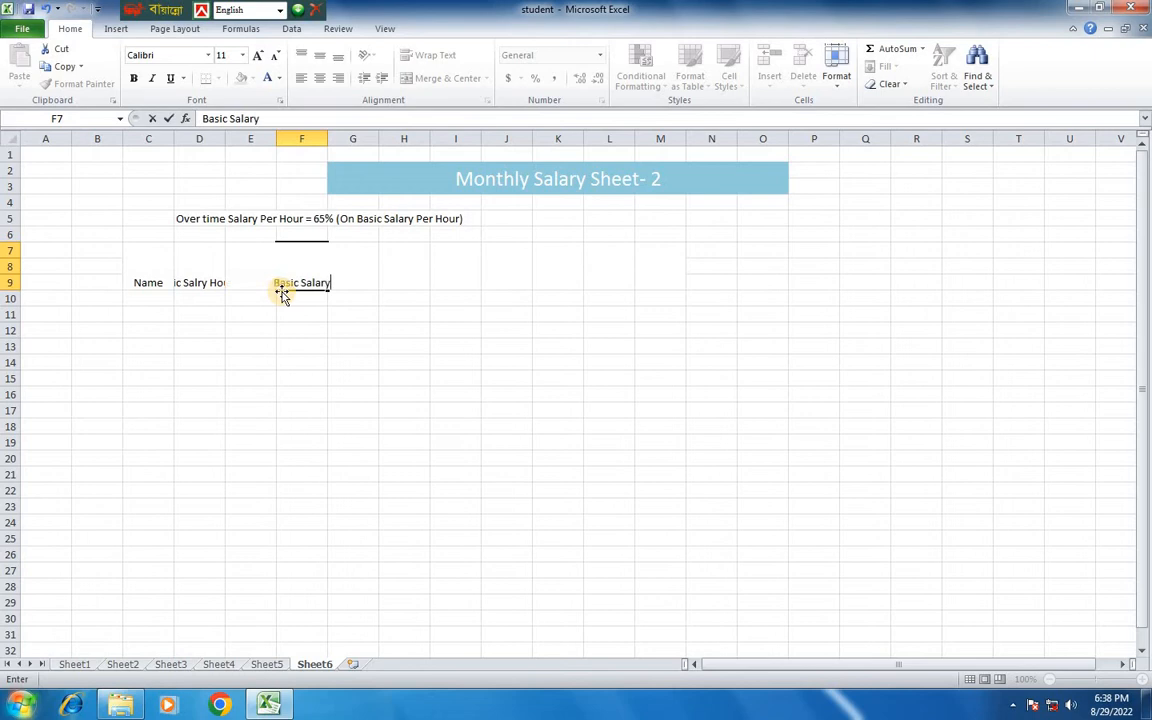
key(Tab)
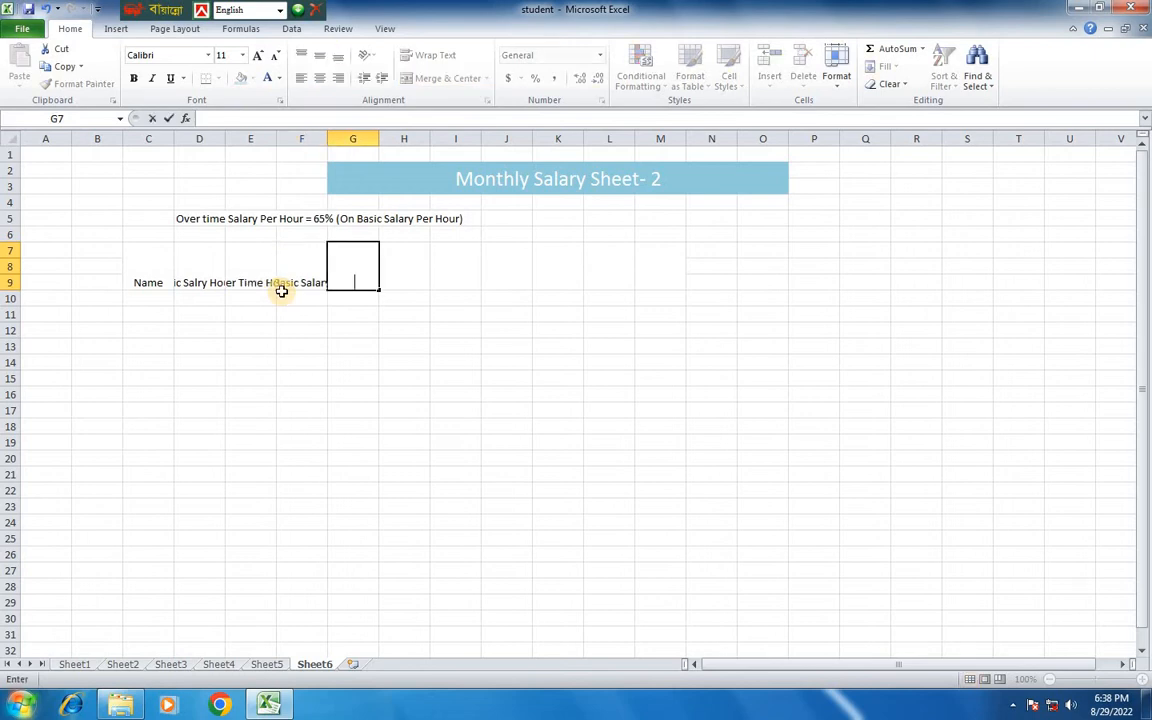
Enter the headers "Over time 65%" in G7 and "Over time Houre Salary" in H7
text(Over time)
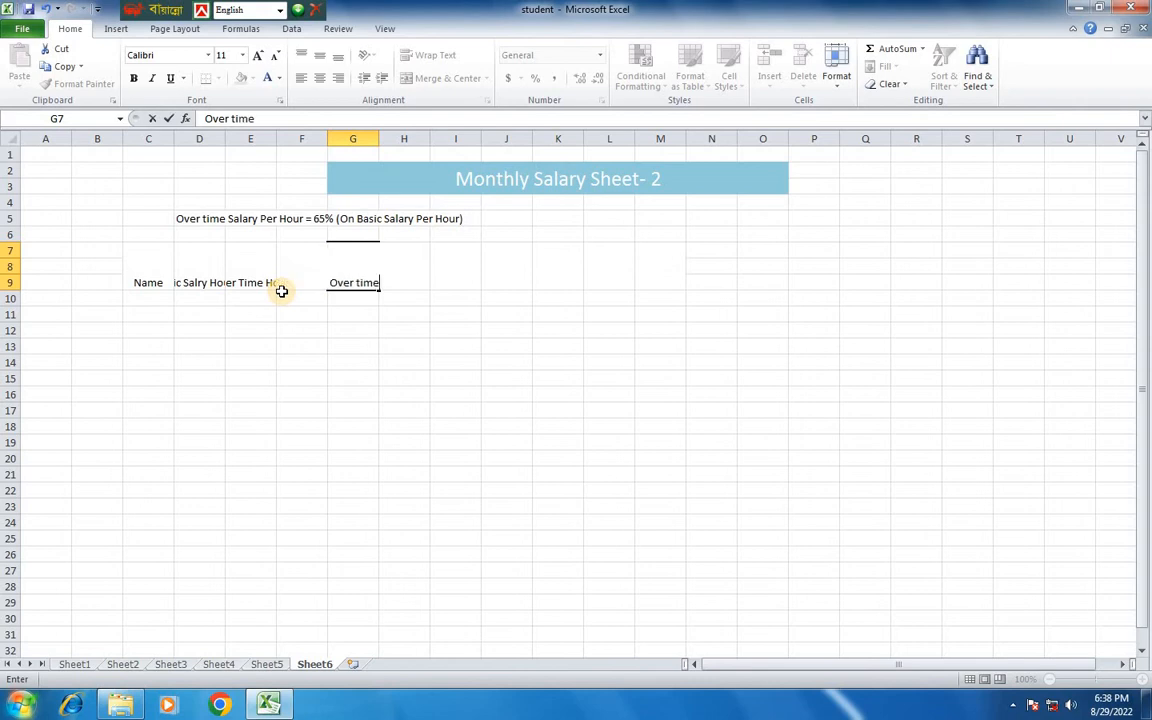
text( 65%)
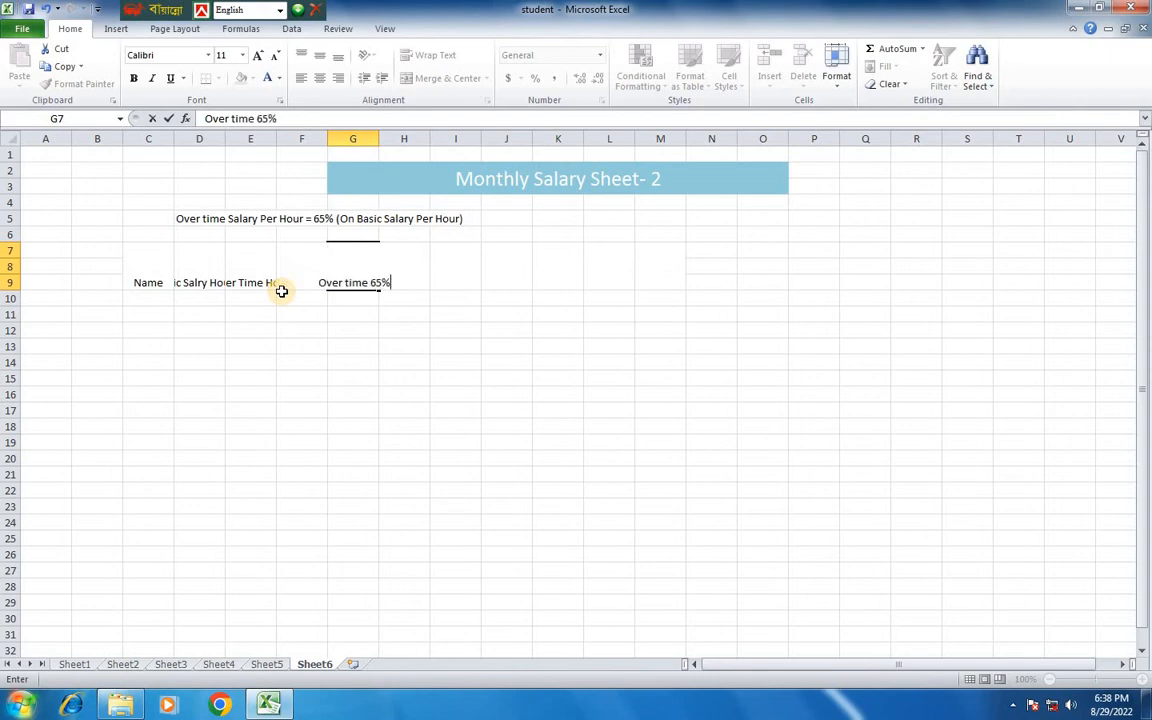
key(Tab)
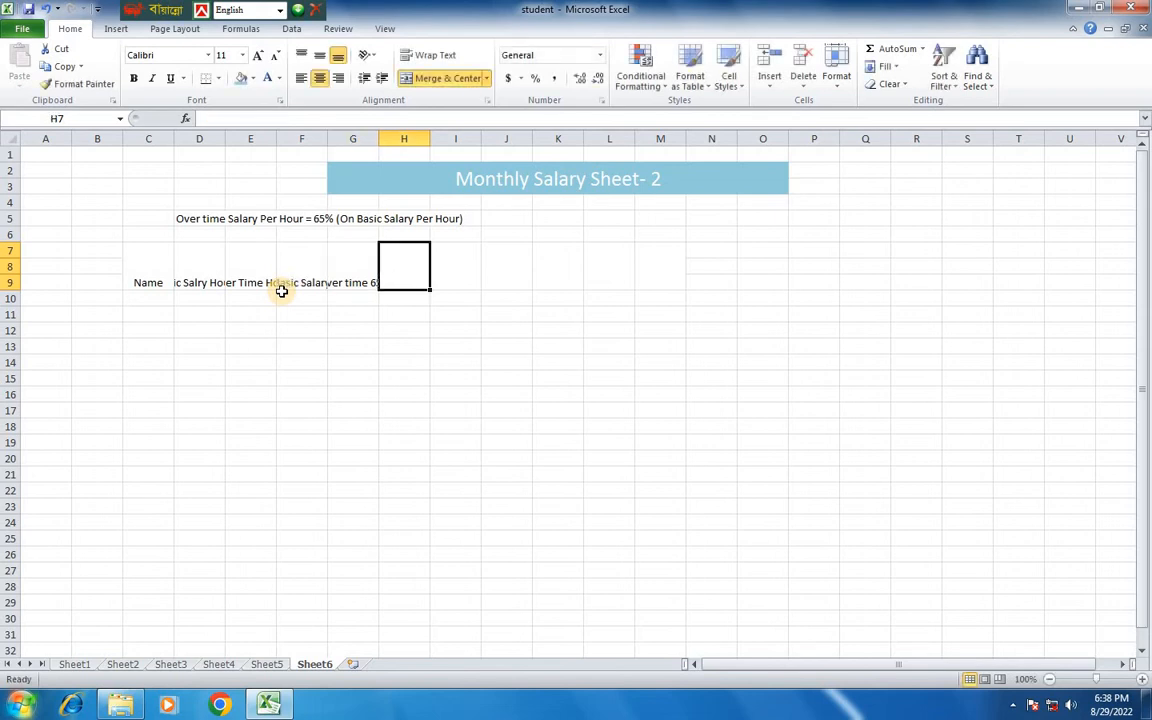
text(Over t)
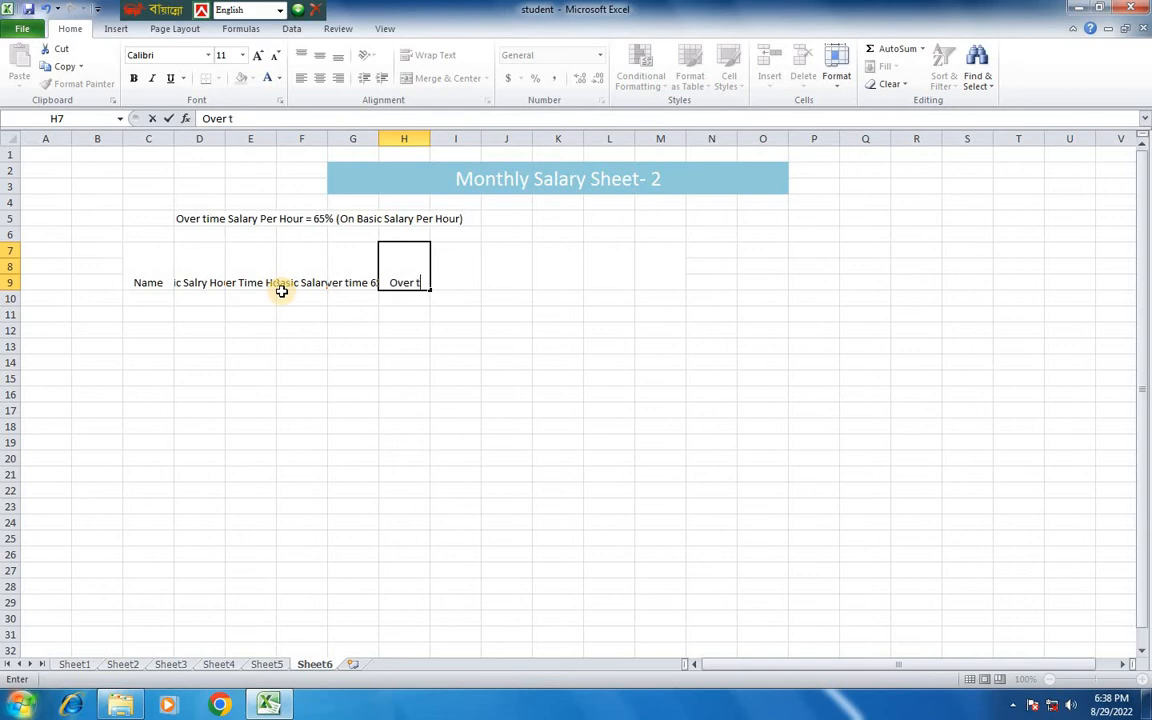
text(ime H)
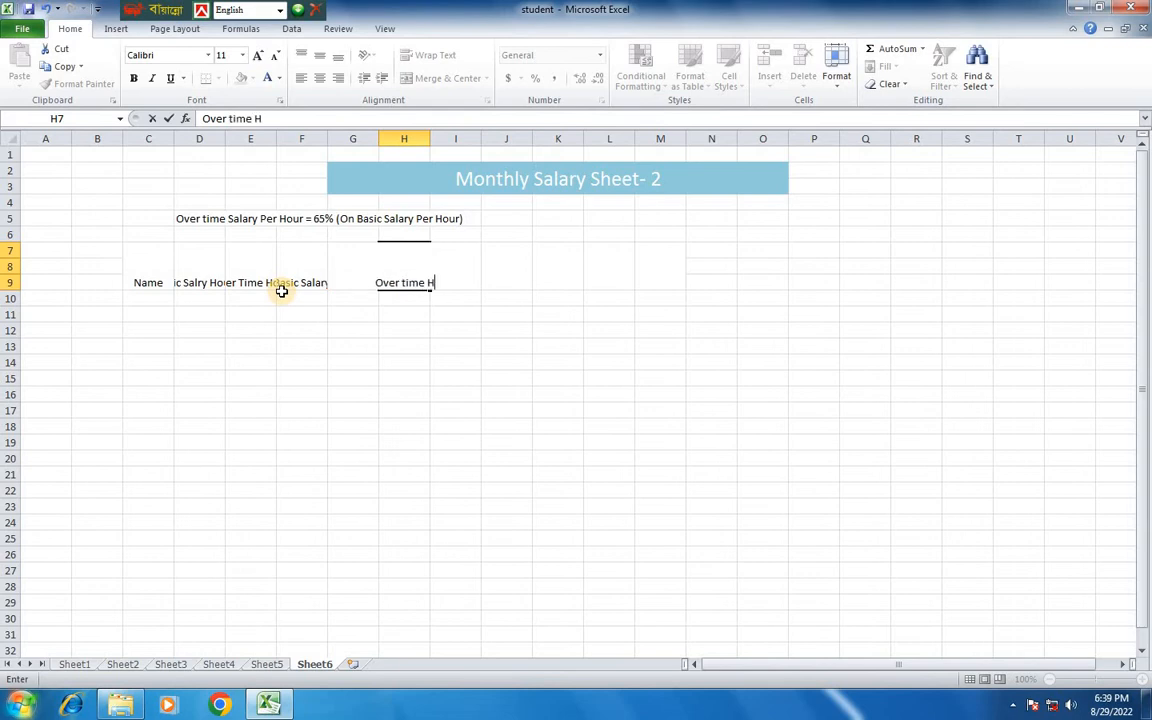
text(oure Salary)
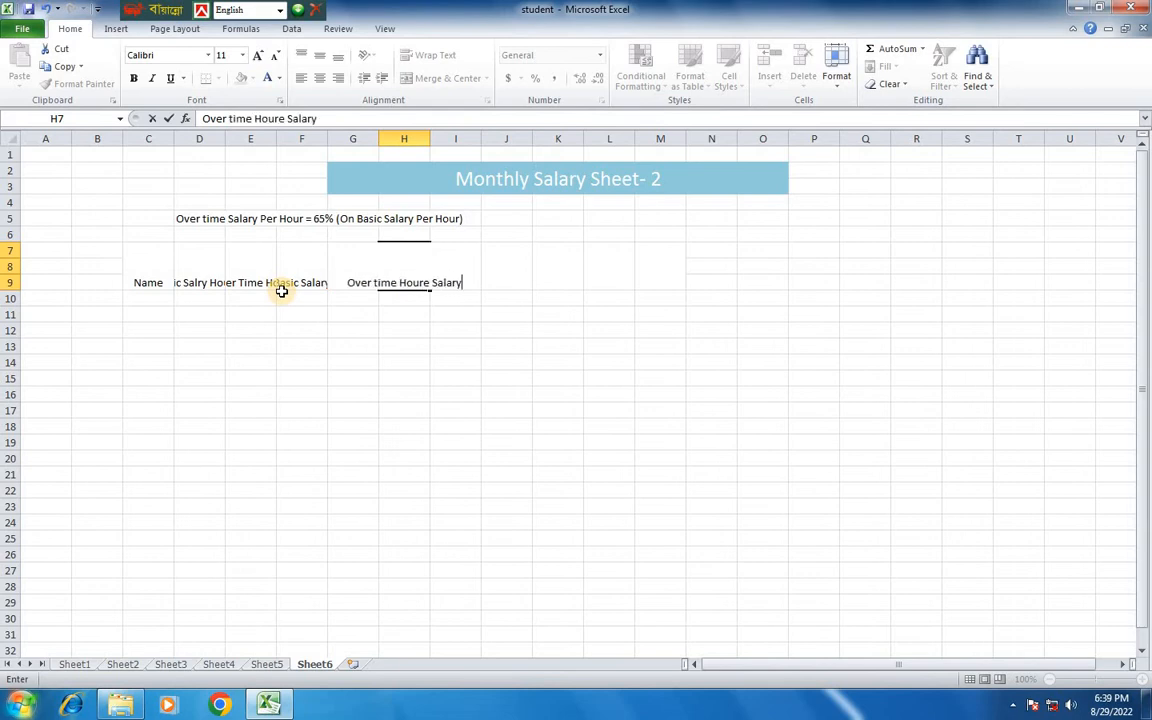
key(Tab)
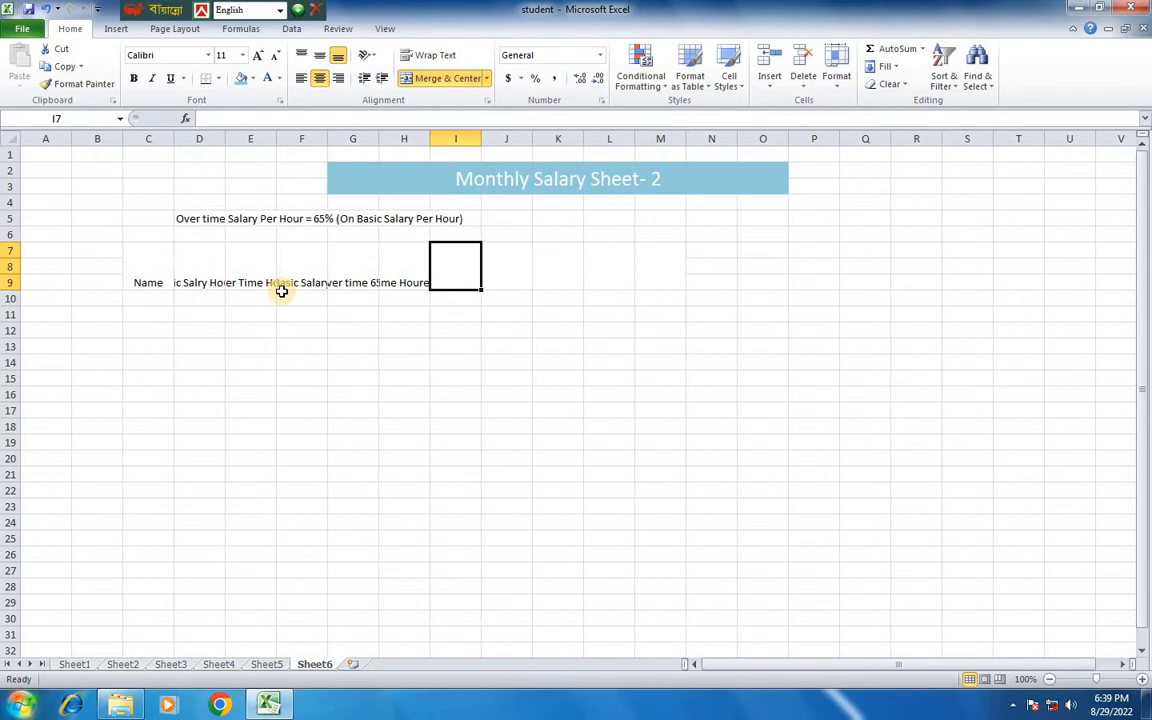
Enter the header "Total Over time Salary" in I7, dismissing the Windows color scheme prompt
text(Total)
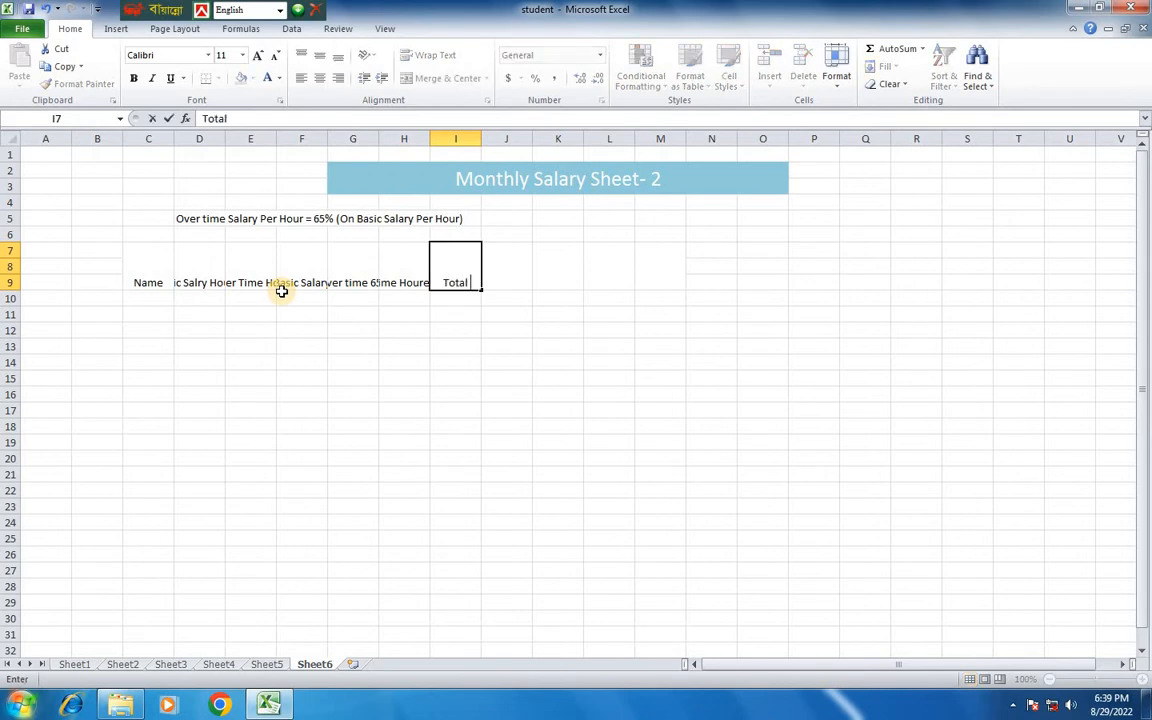
text( Over ti)
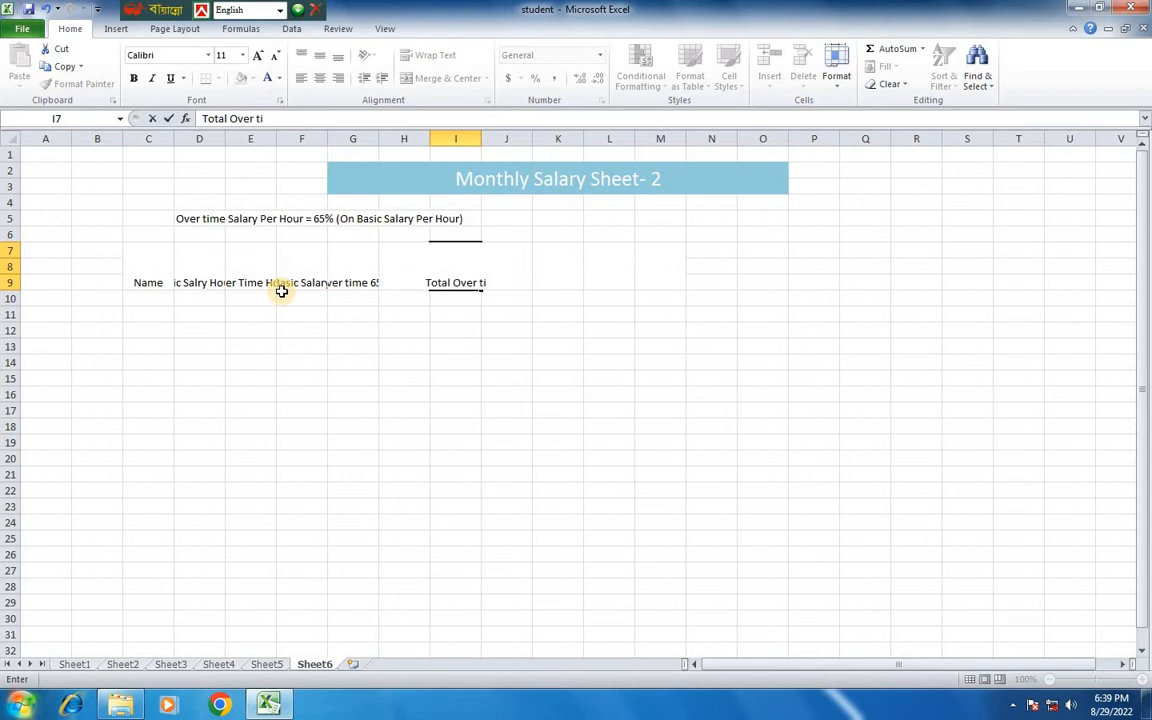
text(me Salr)
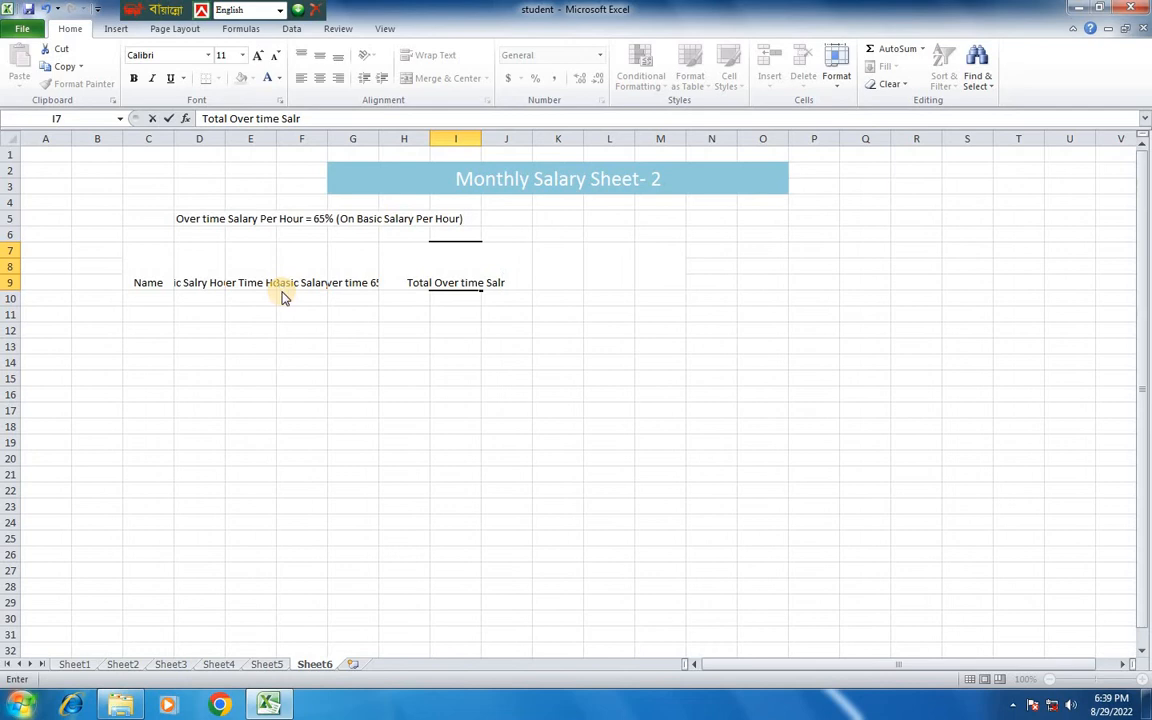
key(BackSpace)
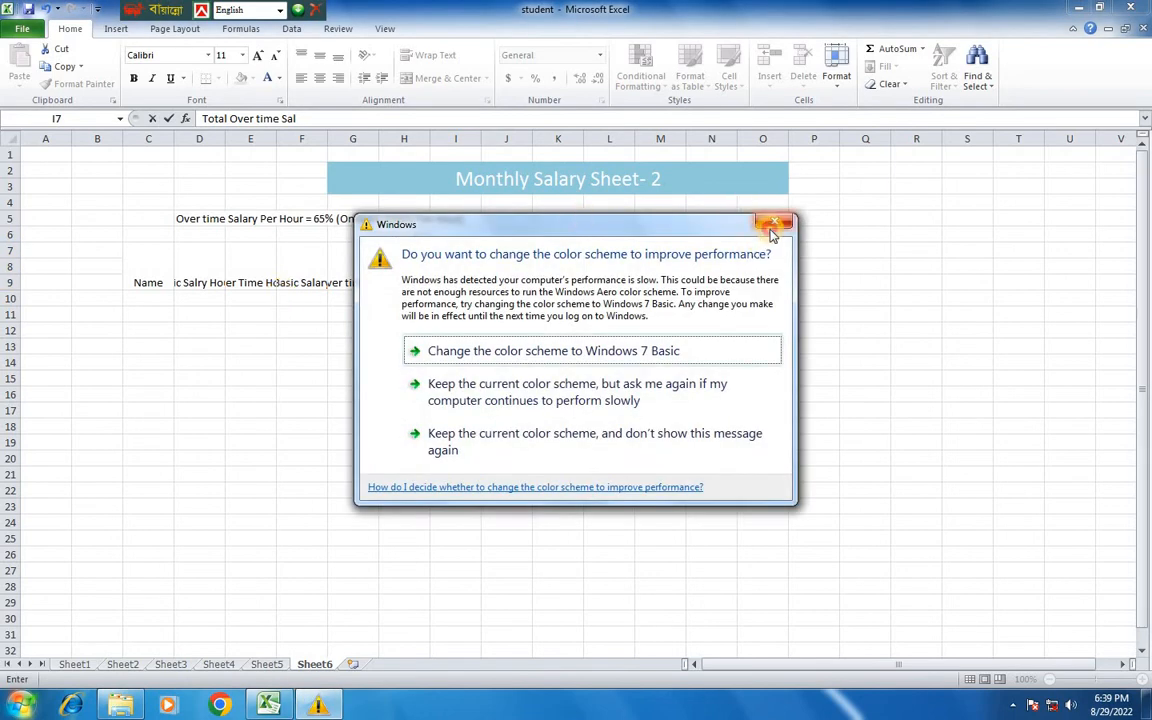
click(774, 221)
text(ary)
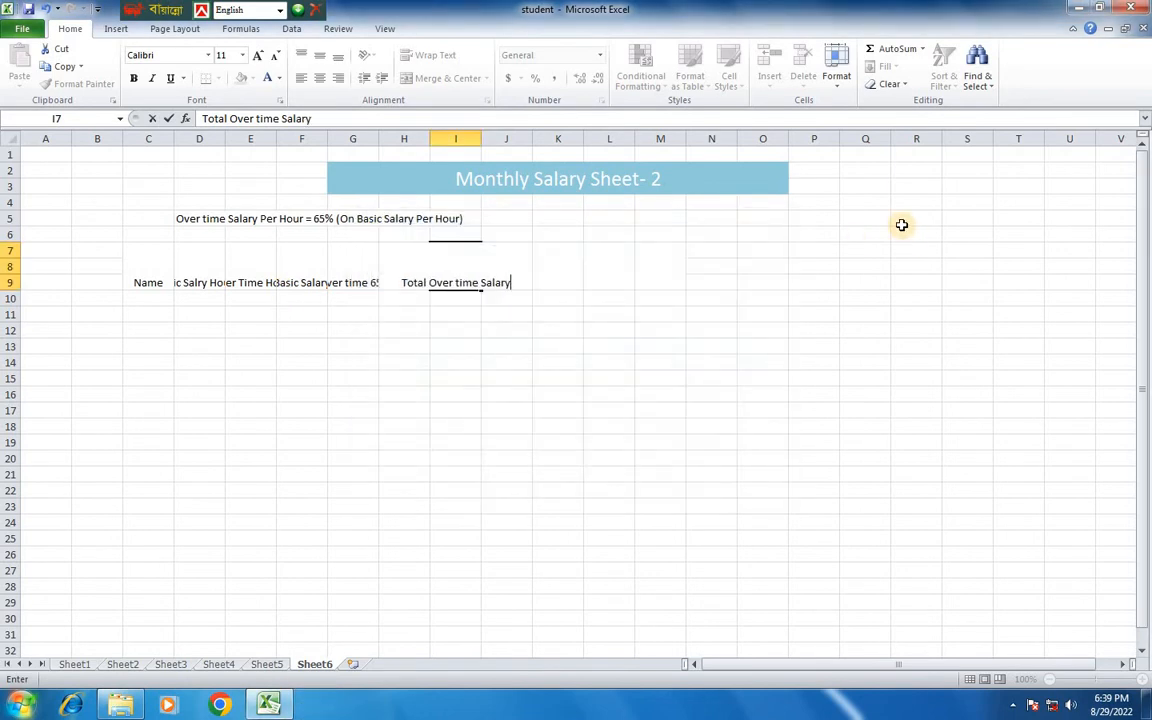
key(Tab)
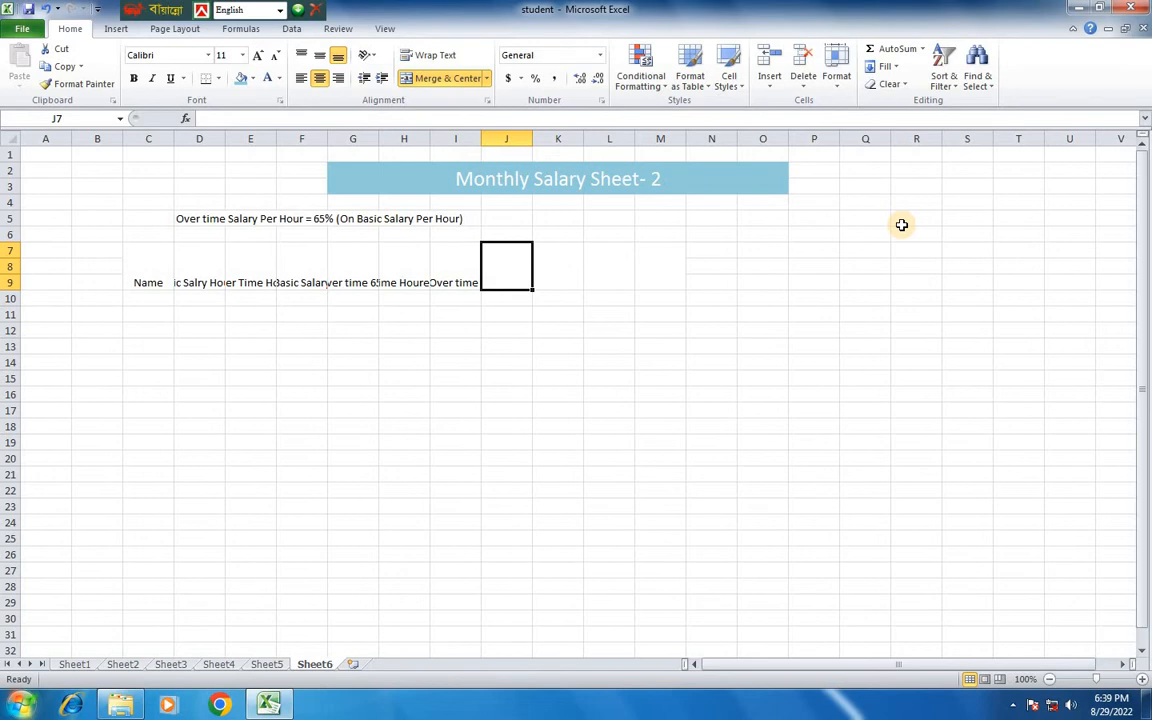
Enter the header "Total Salary" in merged cell J7
text(T)
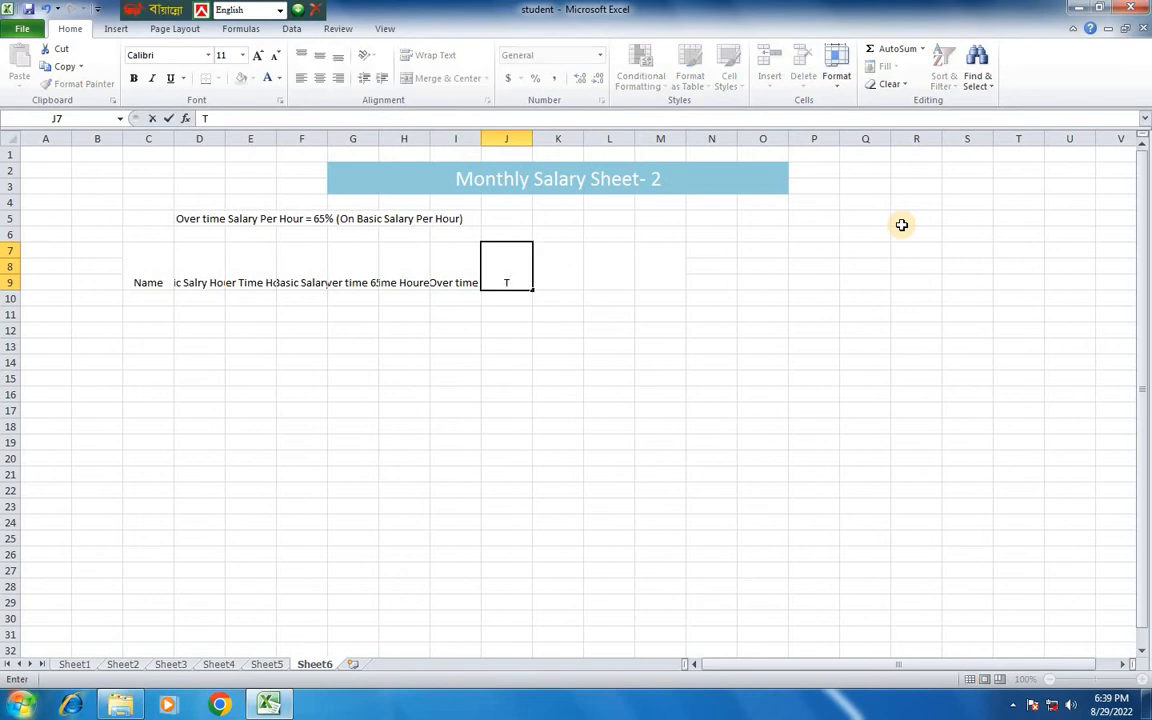
text(otal Salary)
click(445, 329)
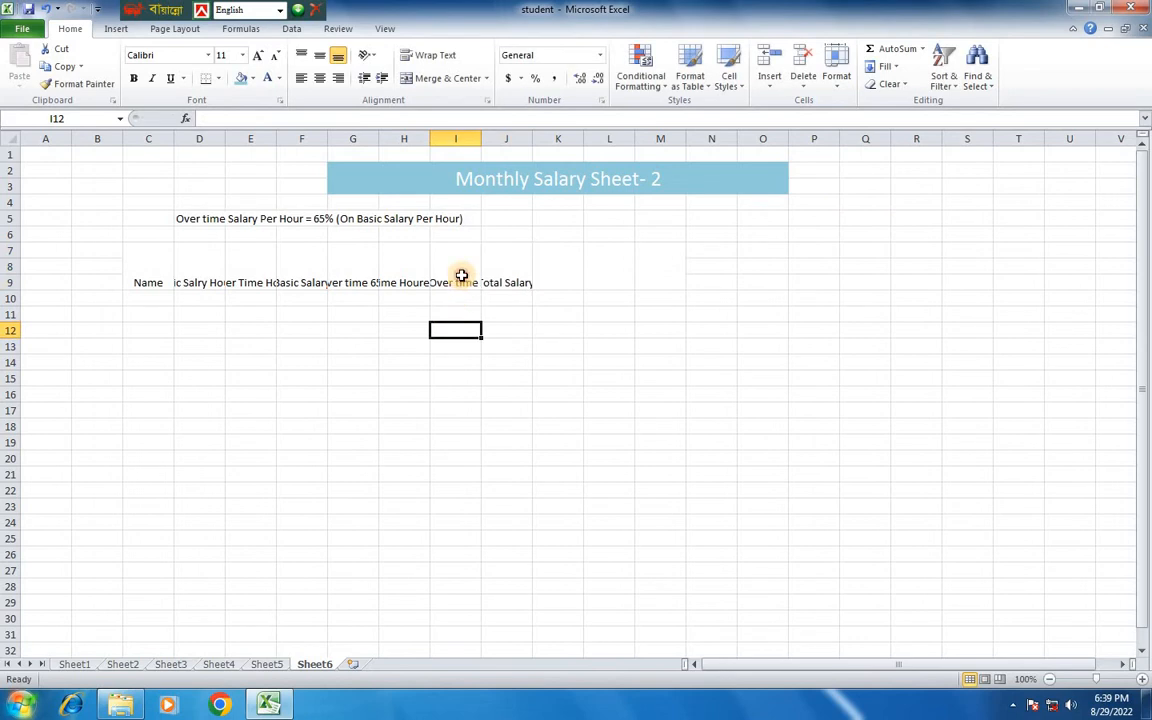
Wrap the text of the header cells from C7 through column J
click(456, 266)
click(167, 281)
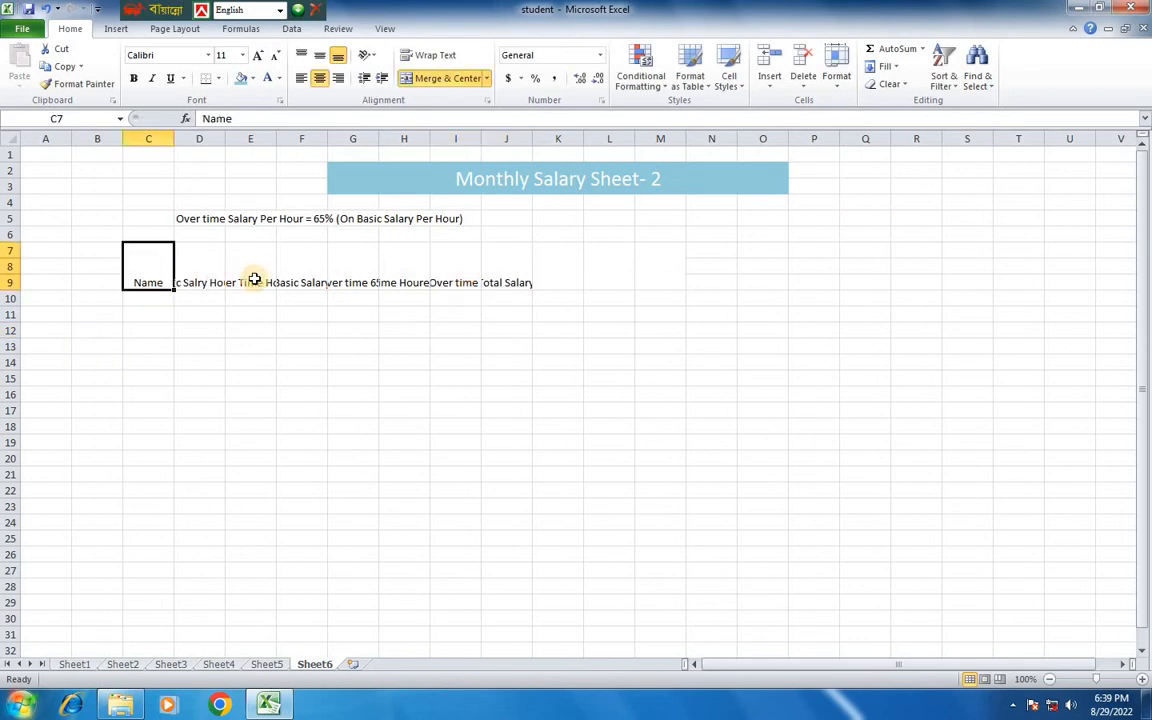
click(268, 277)
click(305, 279)
click(338, 295)
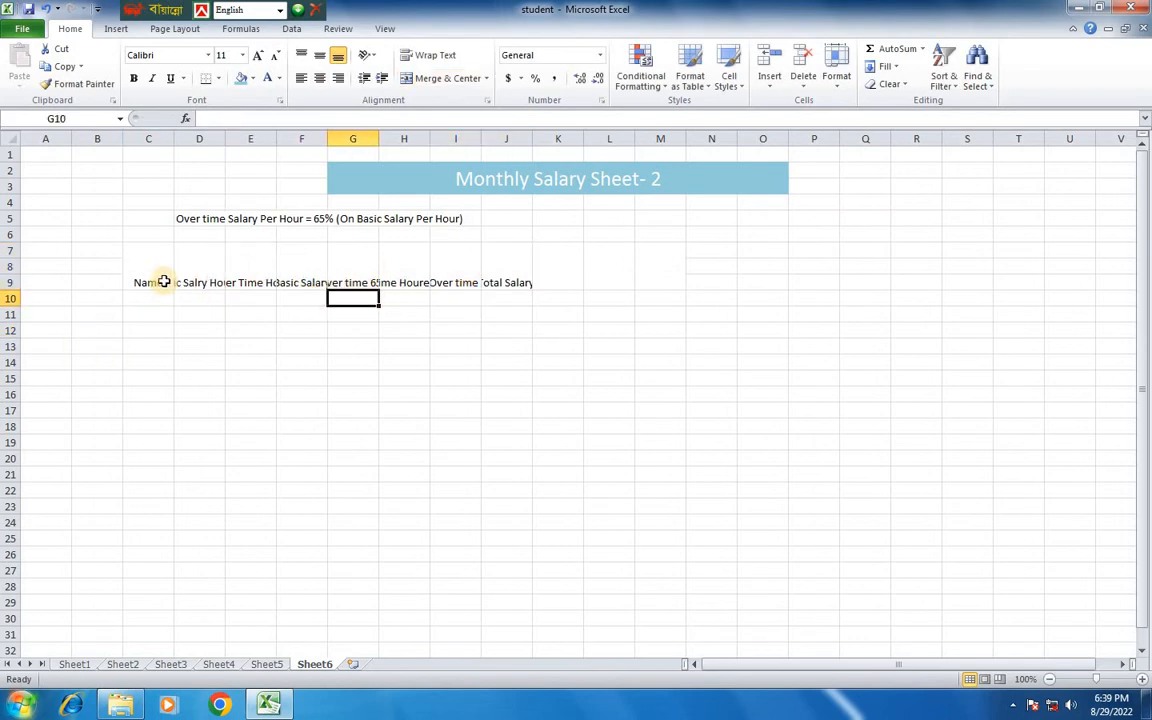
drag(154, 278, 528, 272)
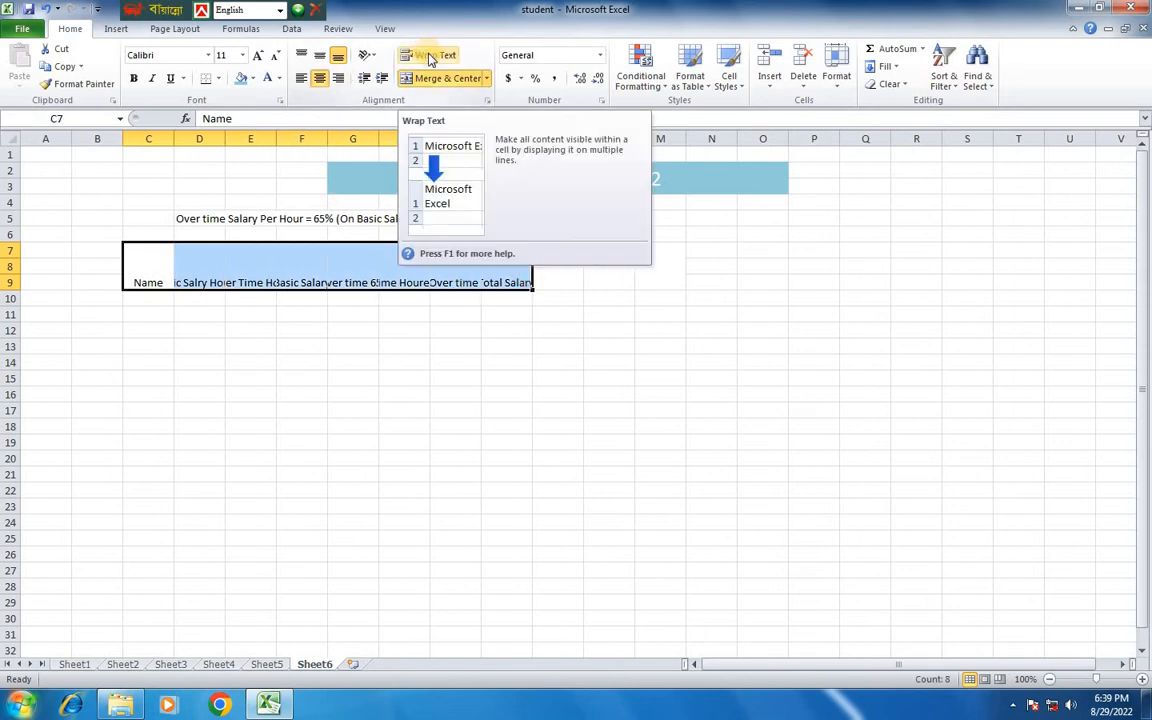
click(430, 58)
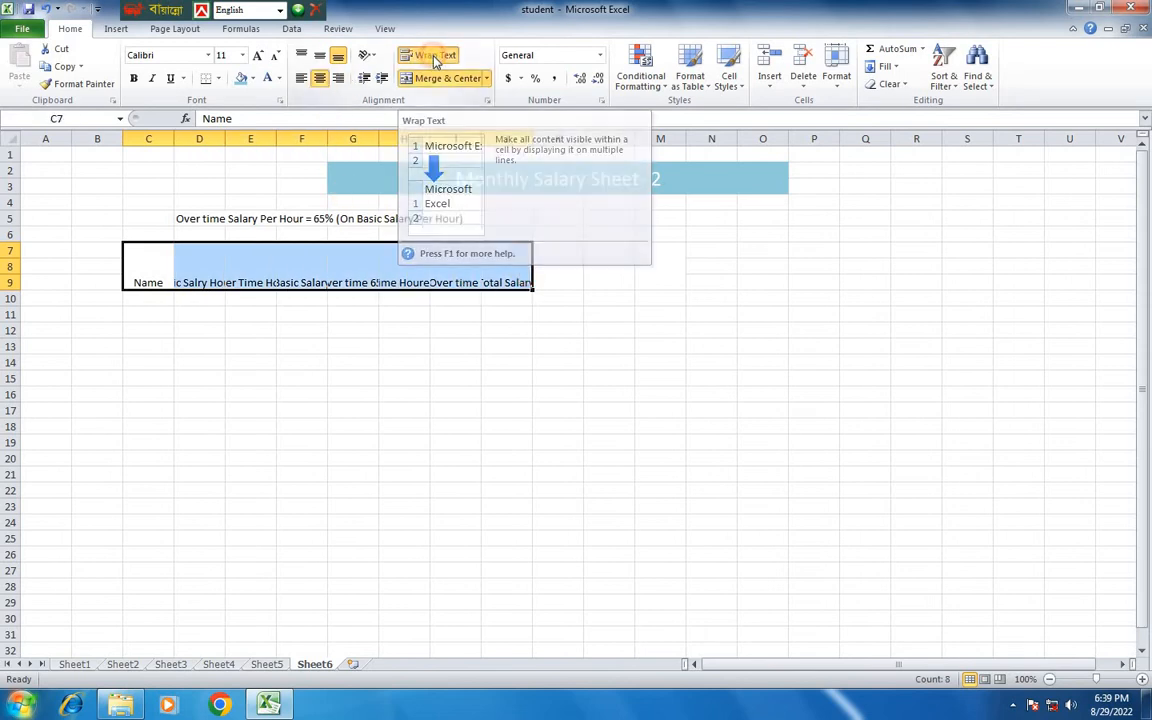
Enter the first three employees' names under the Name header in C10 to C12
click(153, 301)
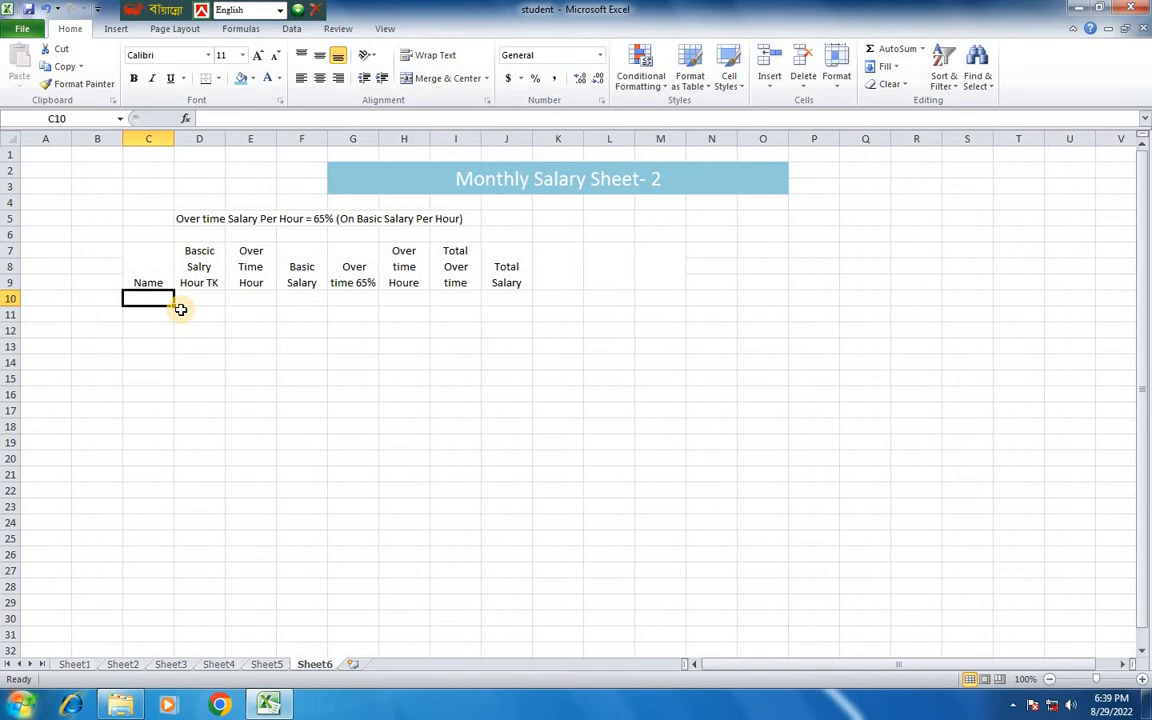
text(Robin)
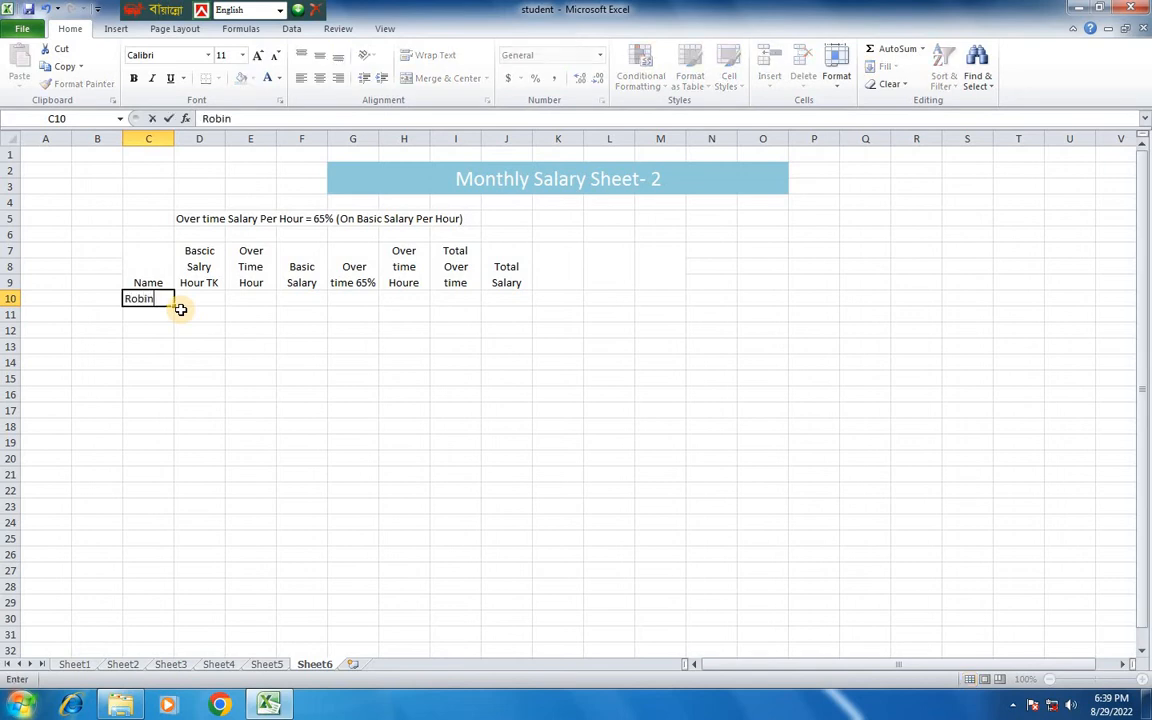
key(Return)
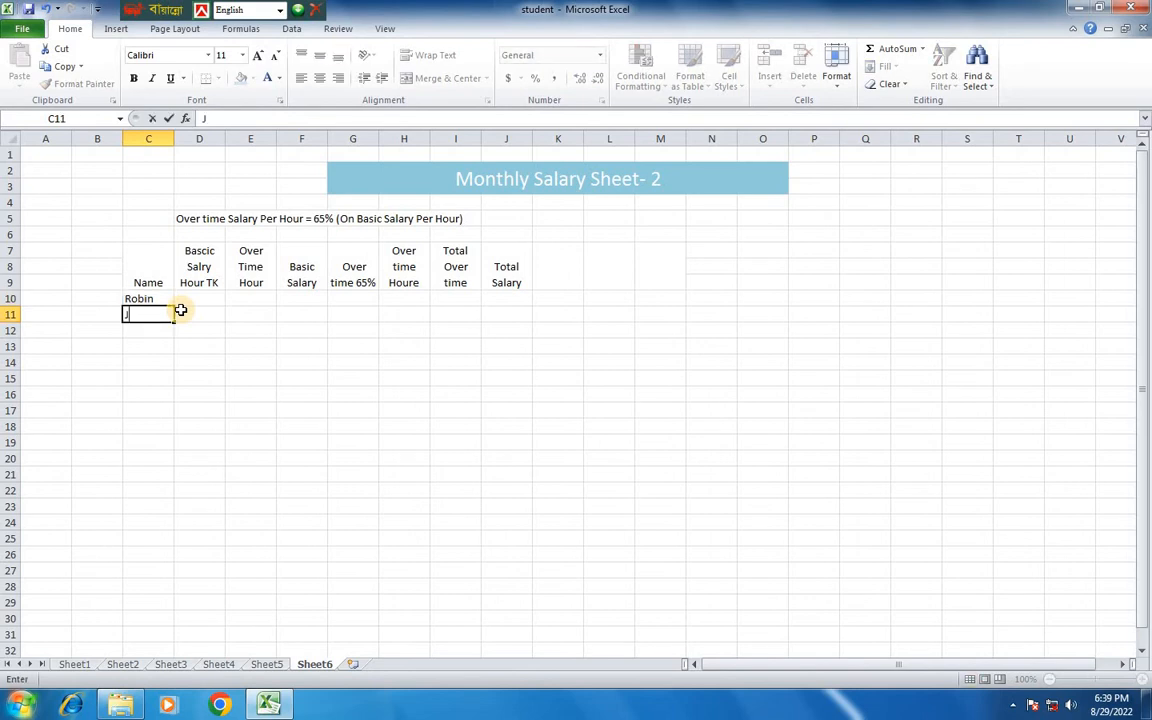
text(Jaber)
key(Return)
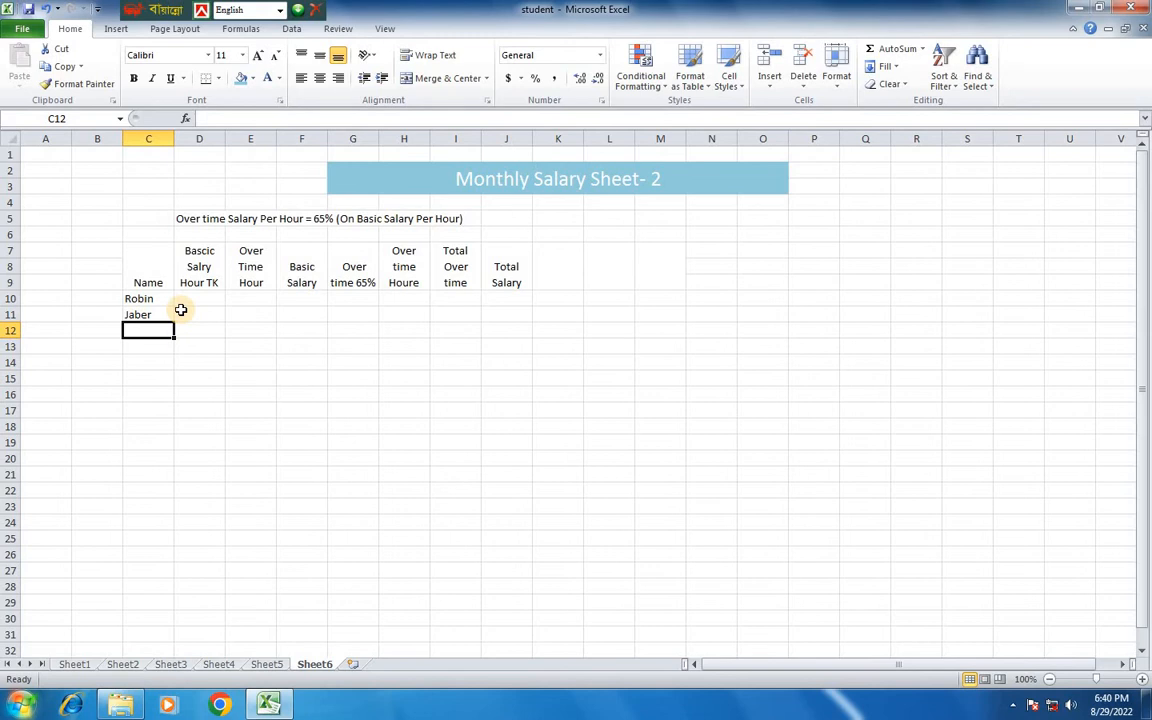
text(sayem)
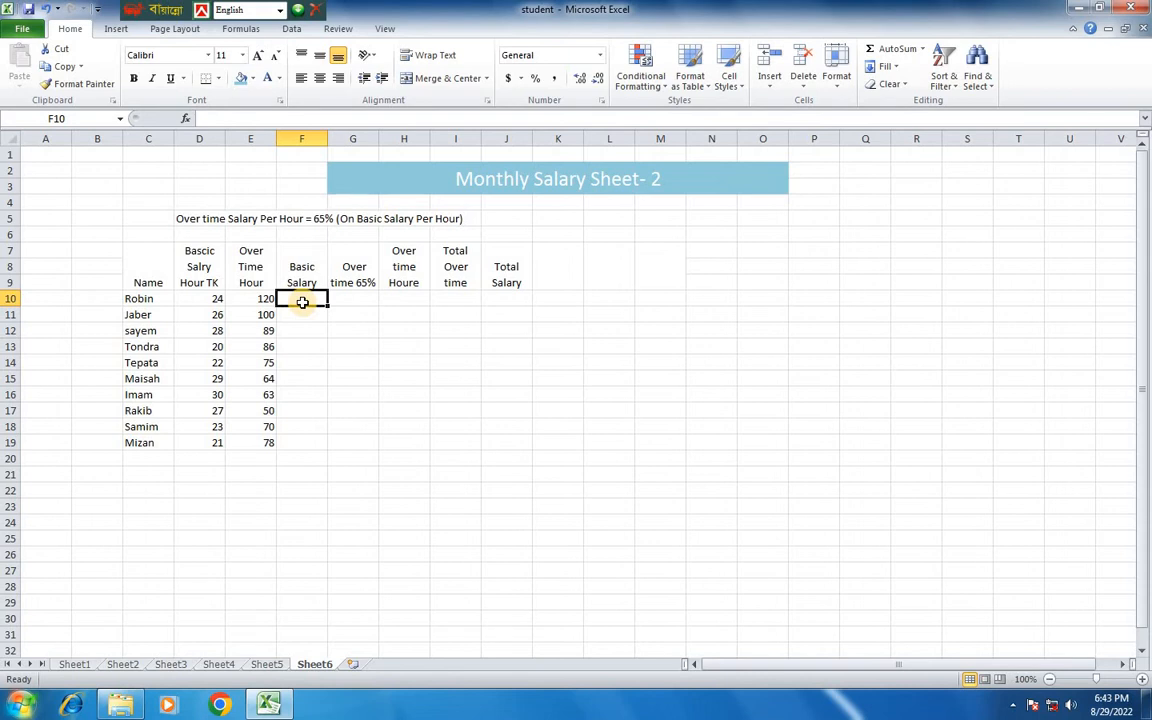
Try calculating the first employee's basic salary in F10 with the formula =D10*26
text(=)
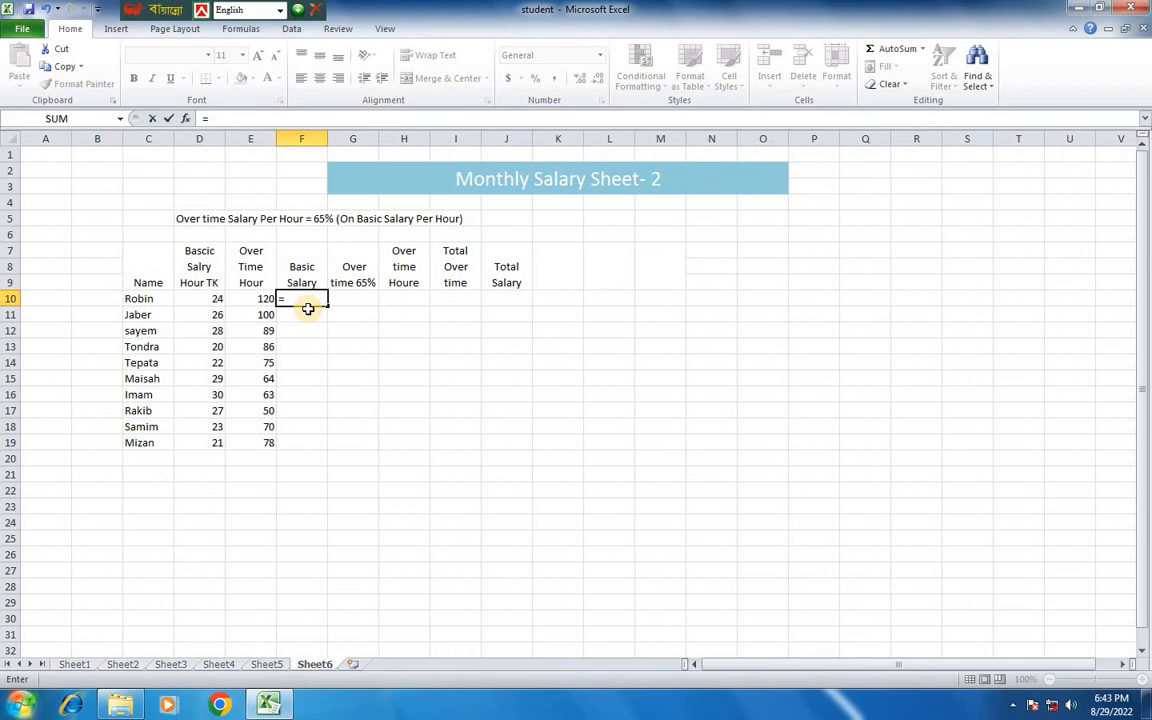
click(205, 299)
text(*26)
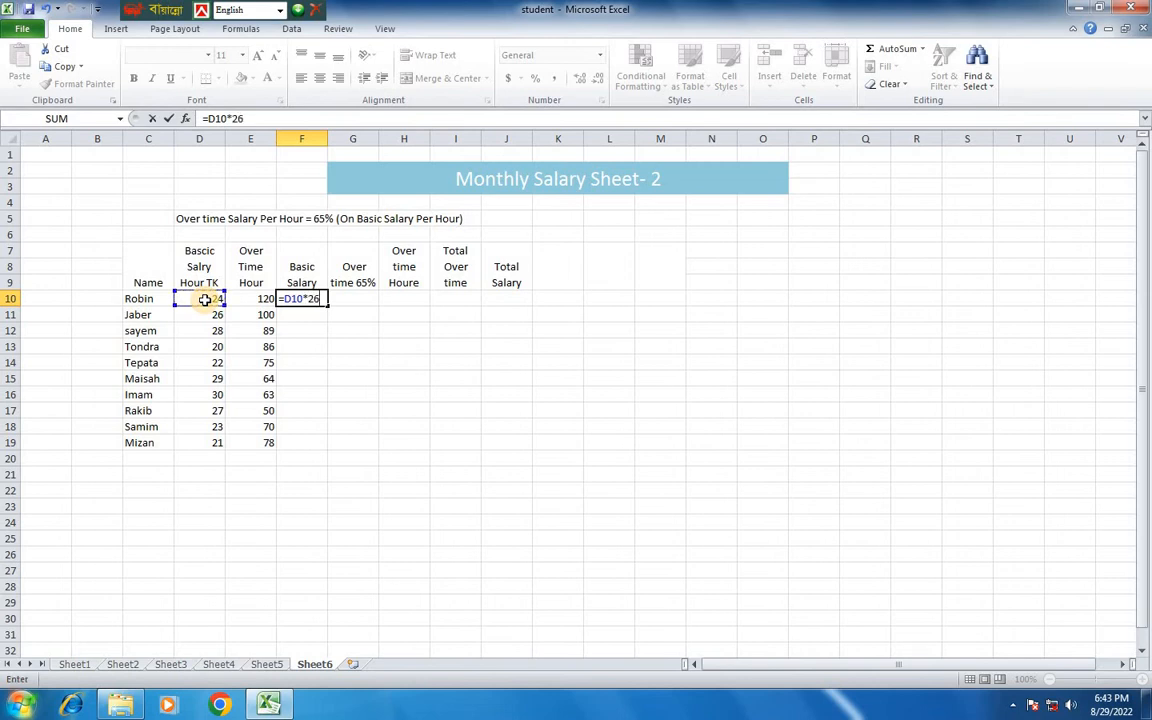
key(Return)
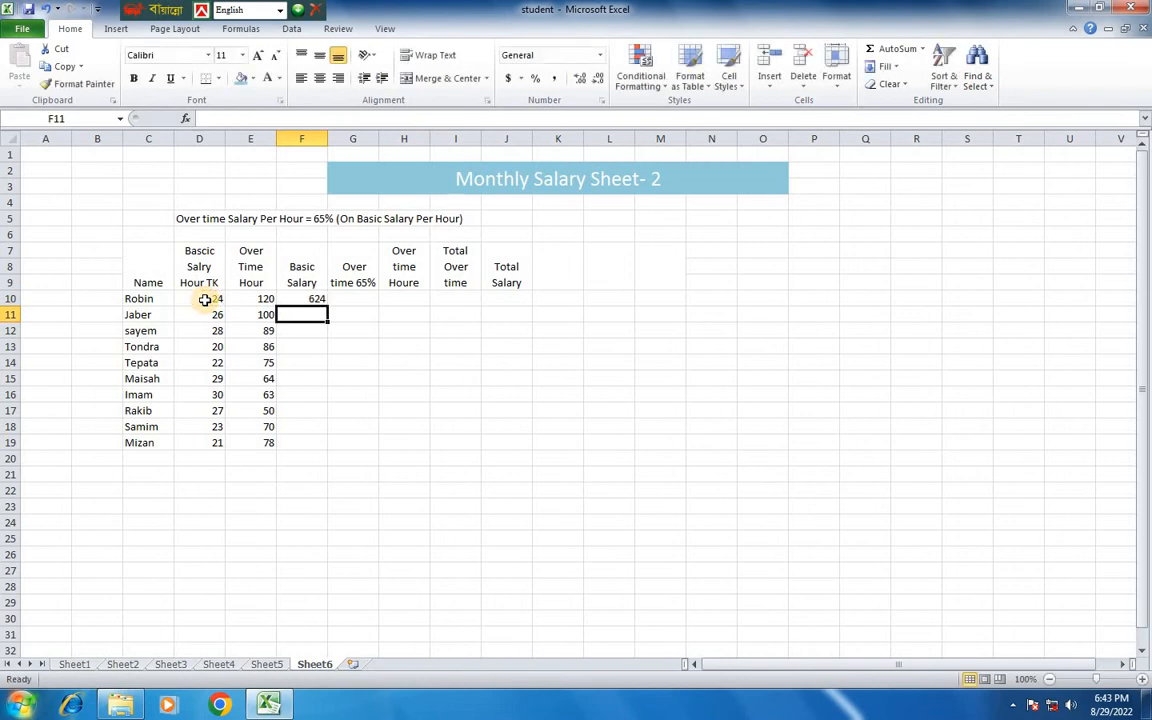
Replace the basic salary formula in F10 with =D10*208
click(320, 299)
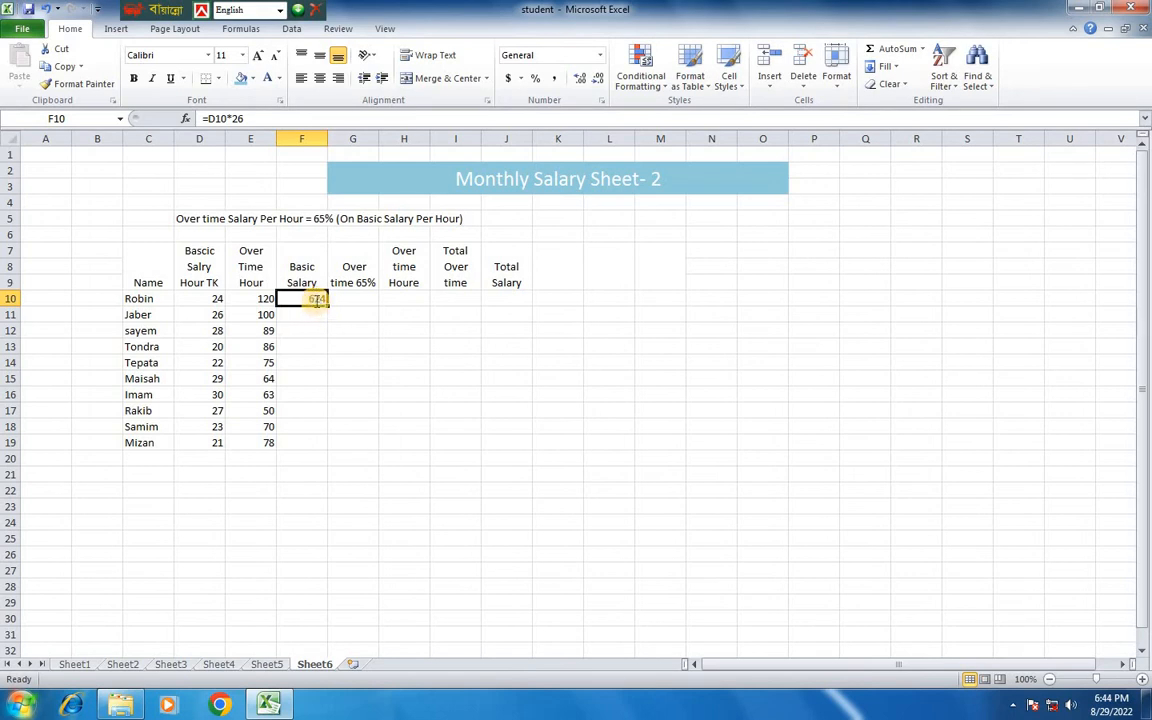
double_click(315, 300)
text(=)
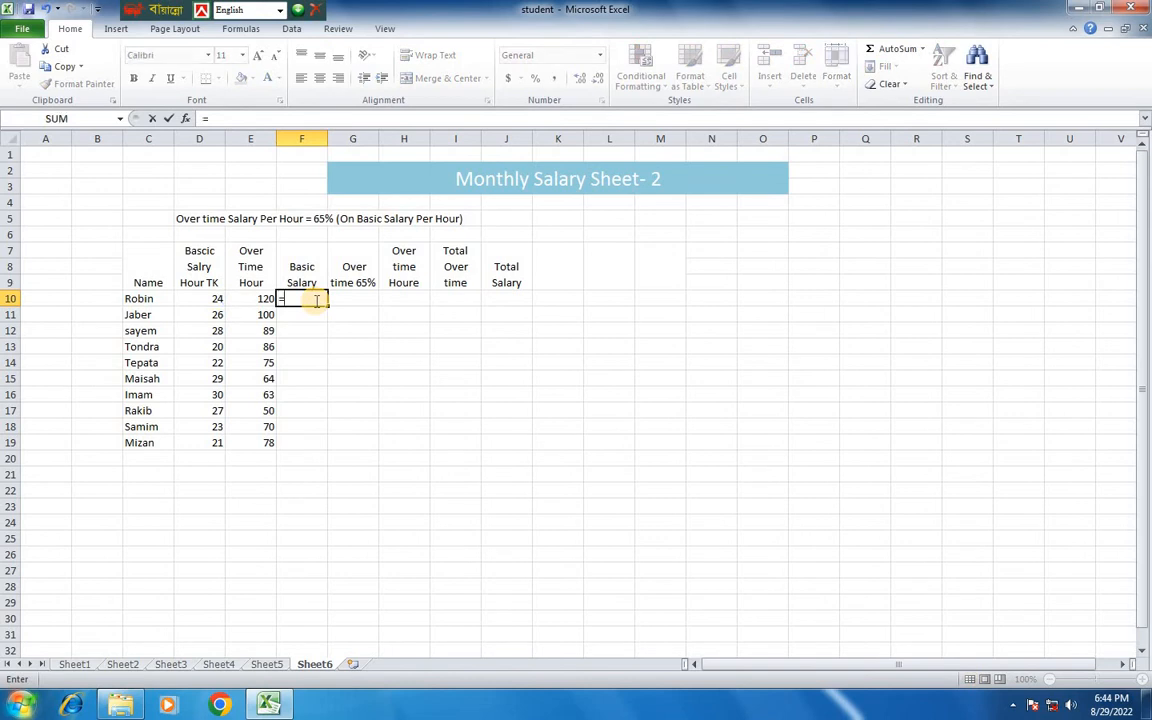
click(203, 300)
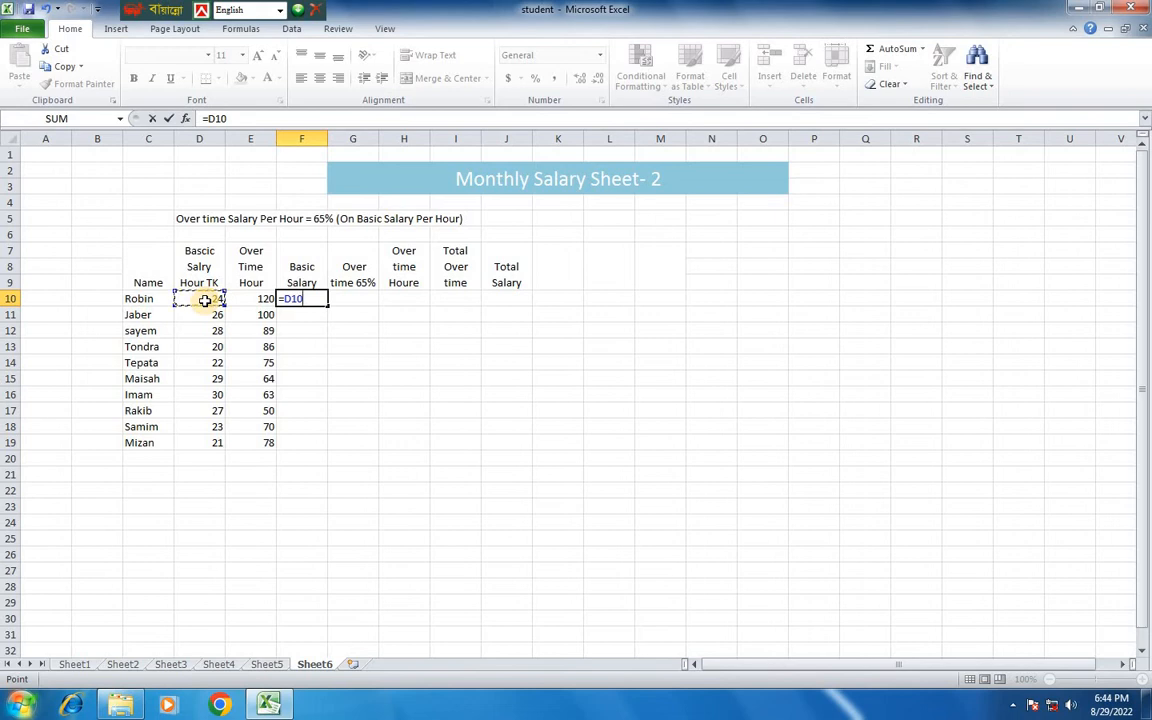
text(*208)
key(Return)
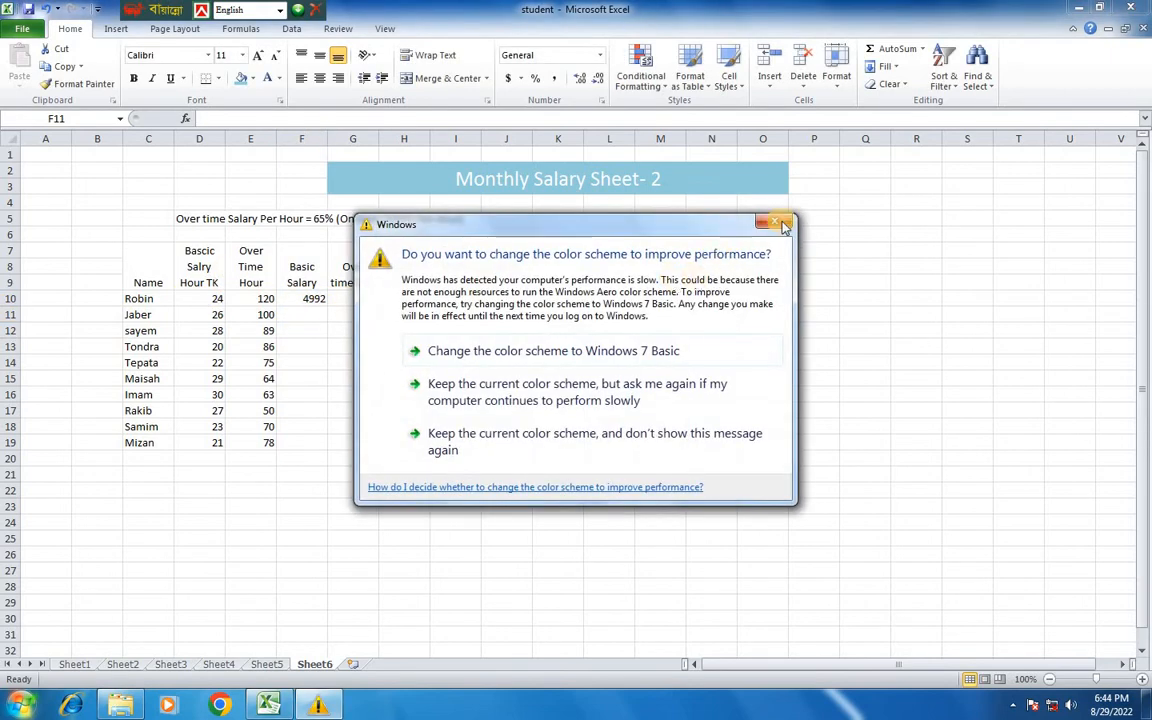
Dismiss the Windows color scheme prompt and fill the basic salary formula from F10 down to F19
click(414, 340)
click(311, 300)
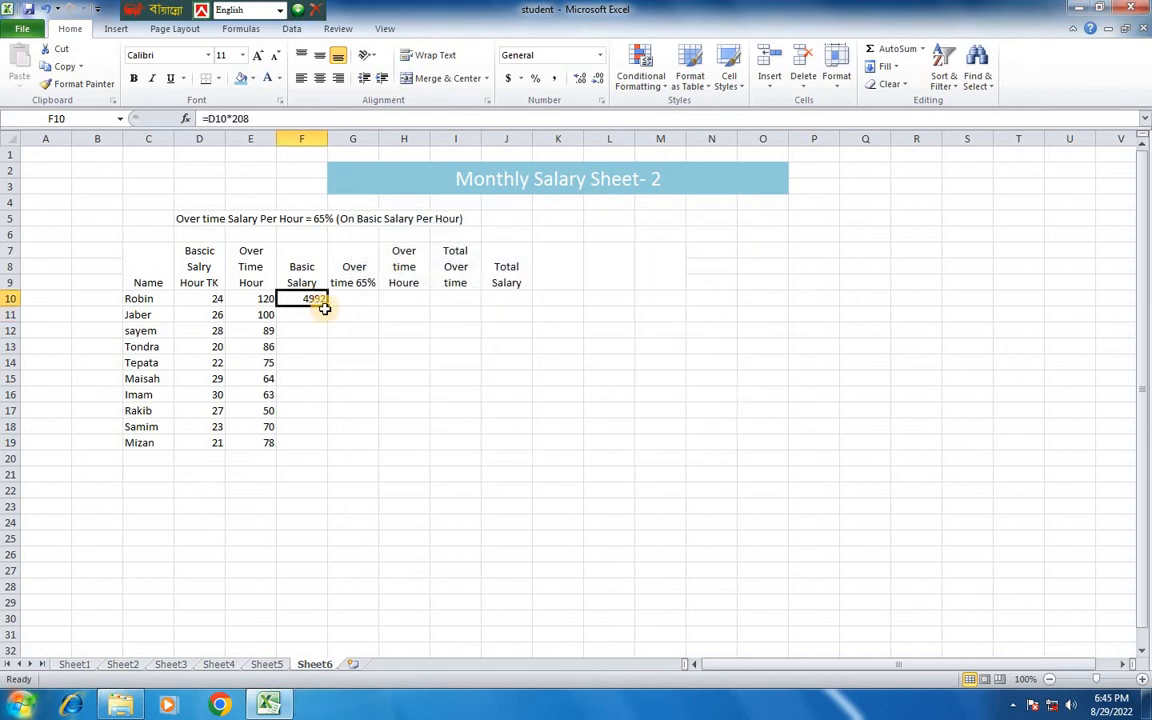
drag(328, 306, 316, 452)
Calculate the first employee's 65% overtime rate in G10 with the formula =D10*65%
click(357, 300)
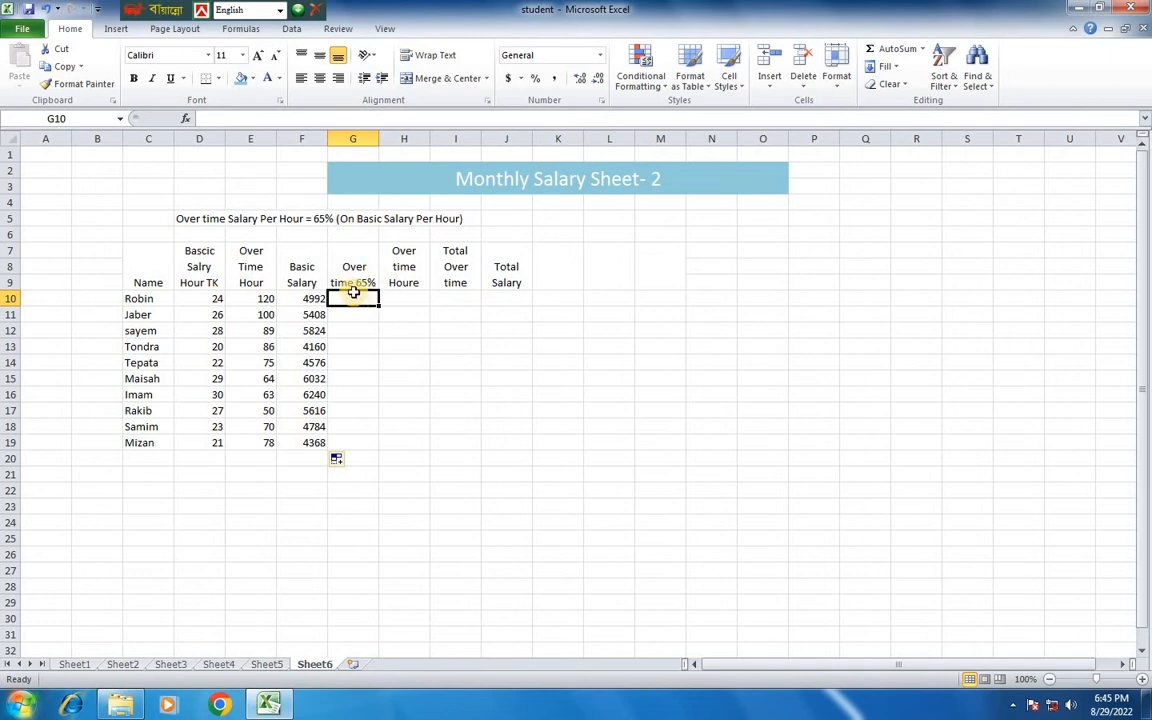
text(=)
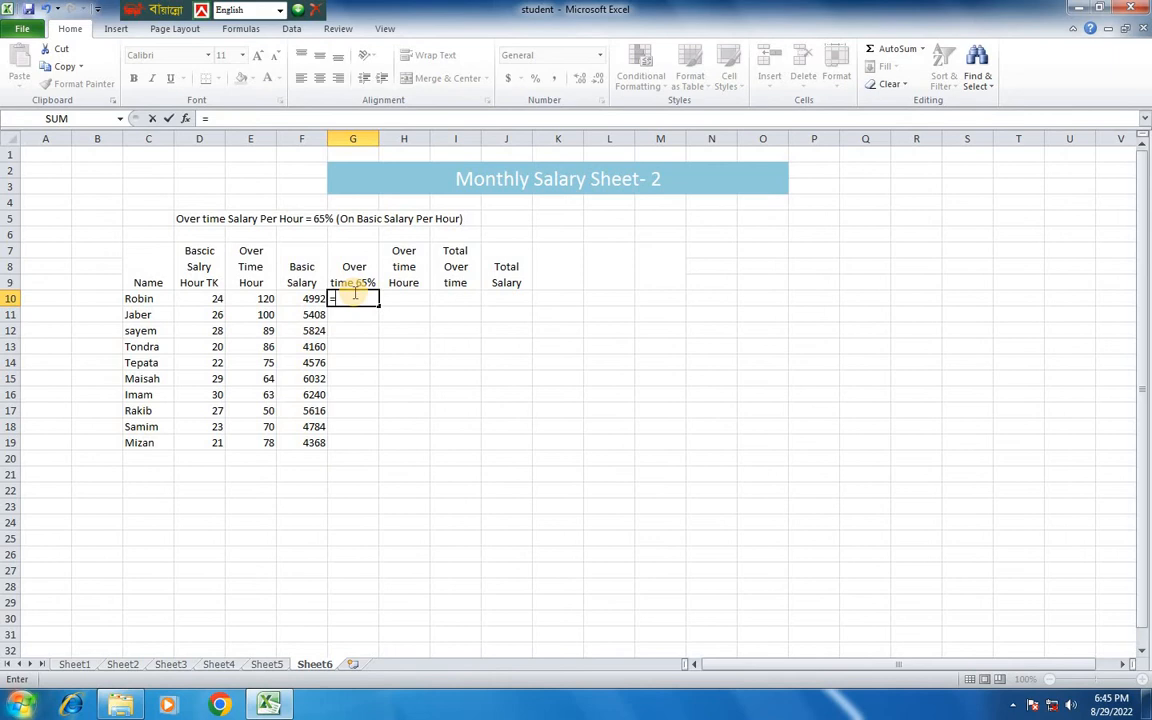
click(207, 299)
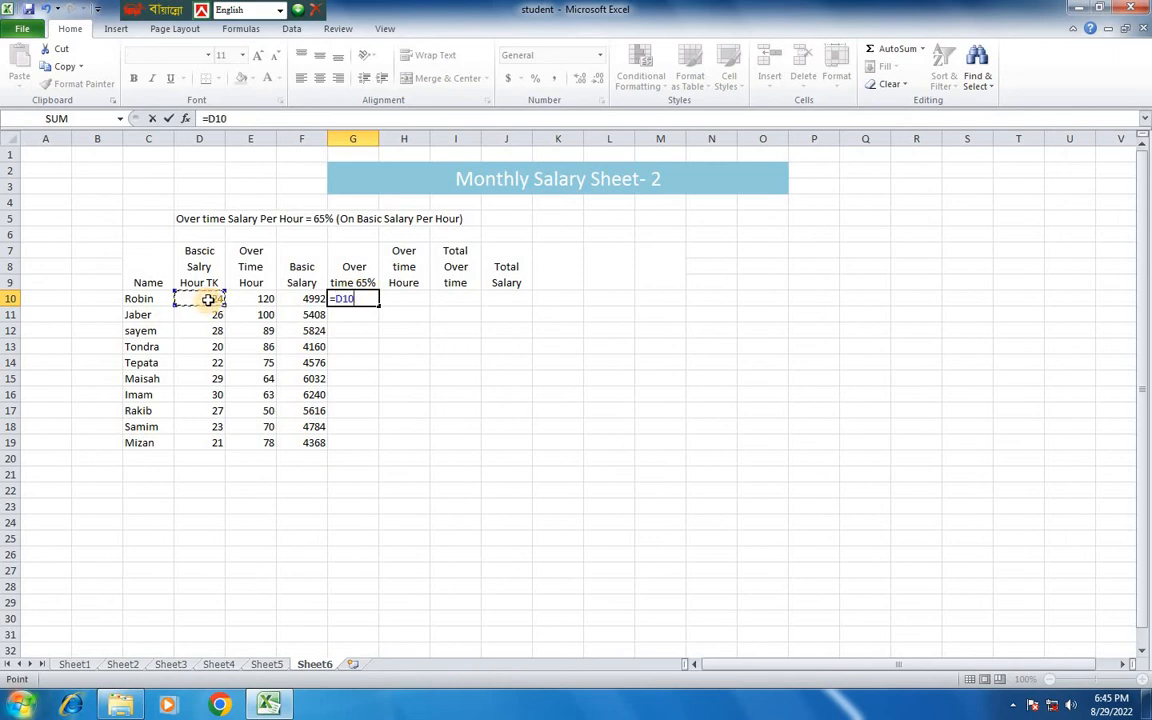
text(*655)
key(BackSpace)
text(%)
key(Return)
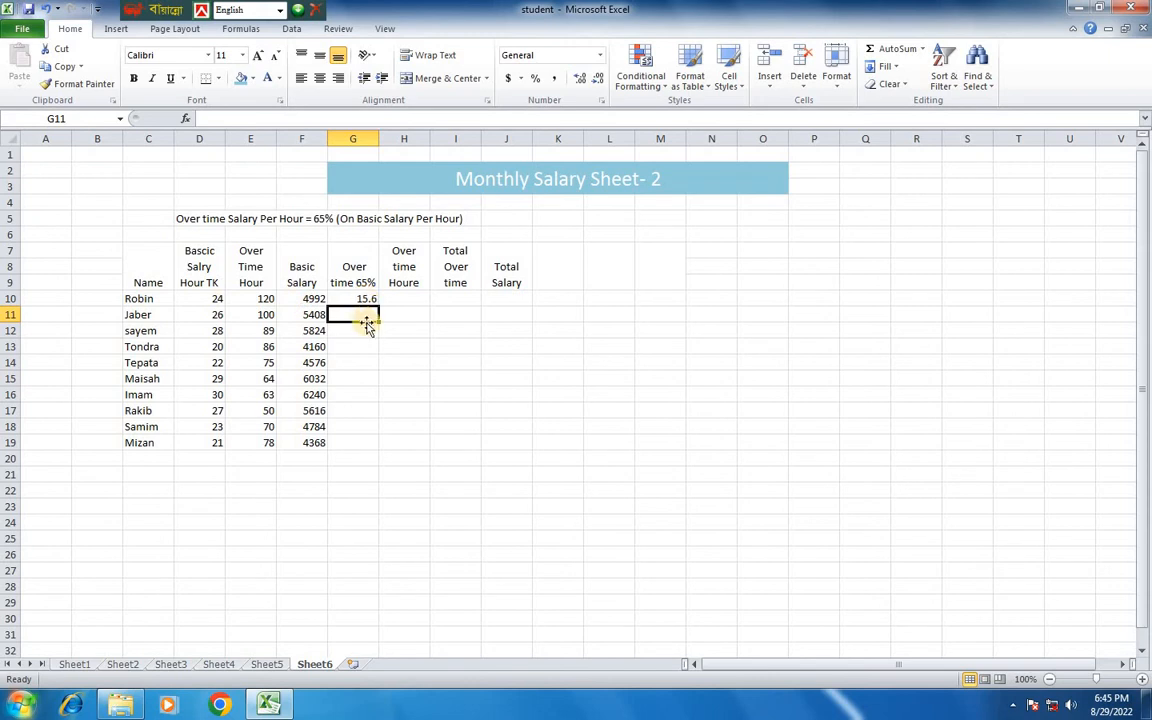
Enter =D11*65% in G11 for the second employee and fill the overtime rate formula from G10 down to G19
text(=)
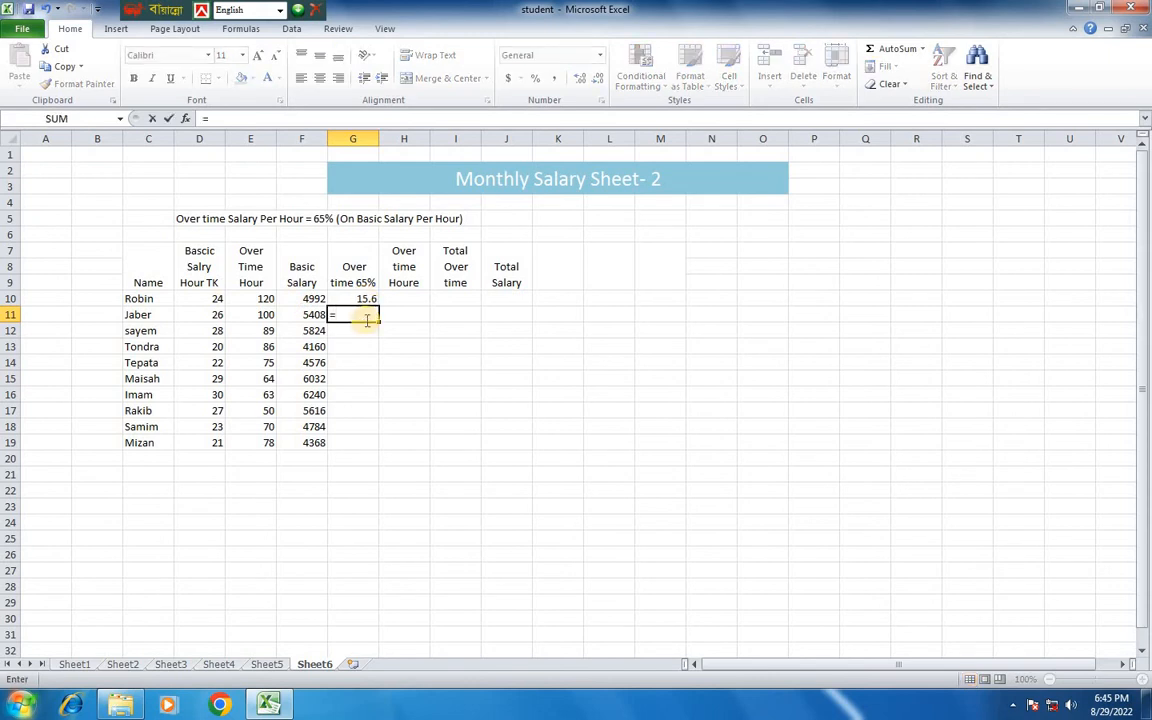
click(215, 315)
text(*)
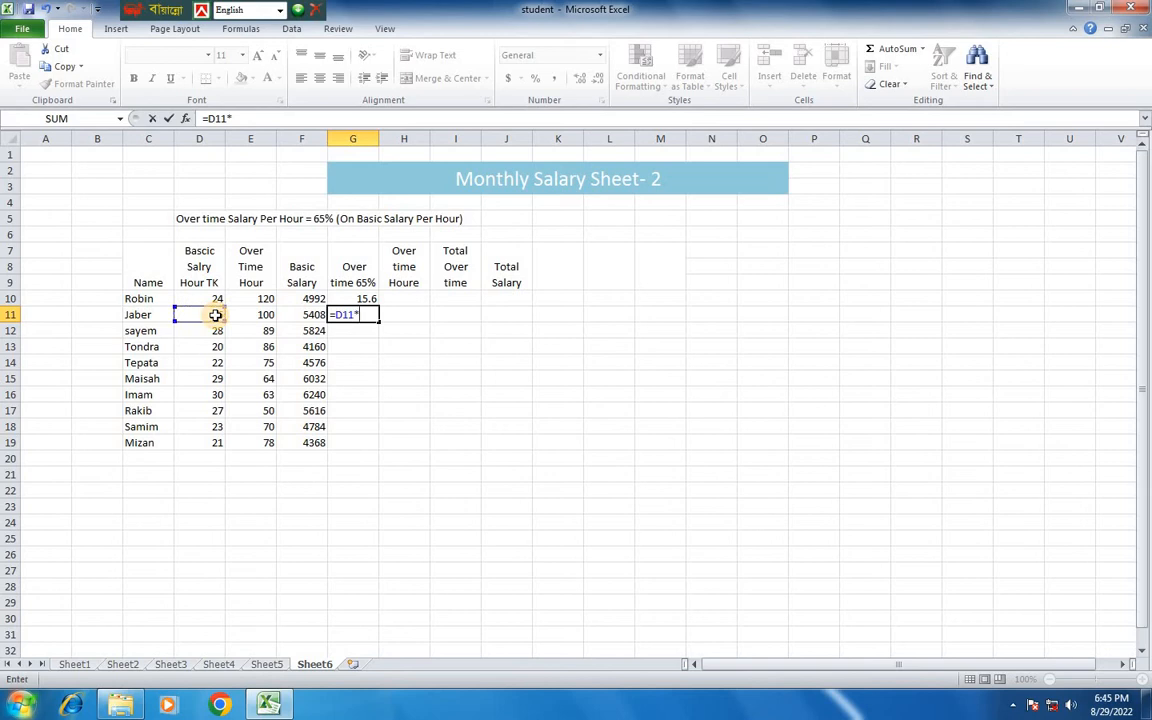
text(65)
text(%)
key(Return)
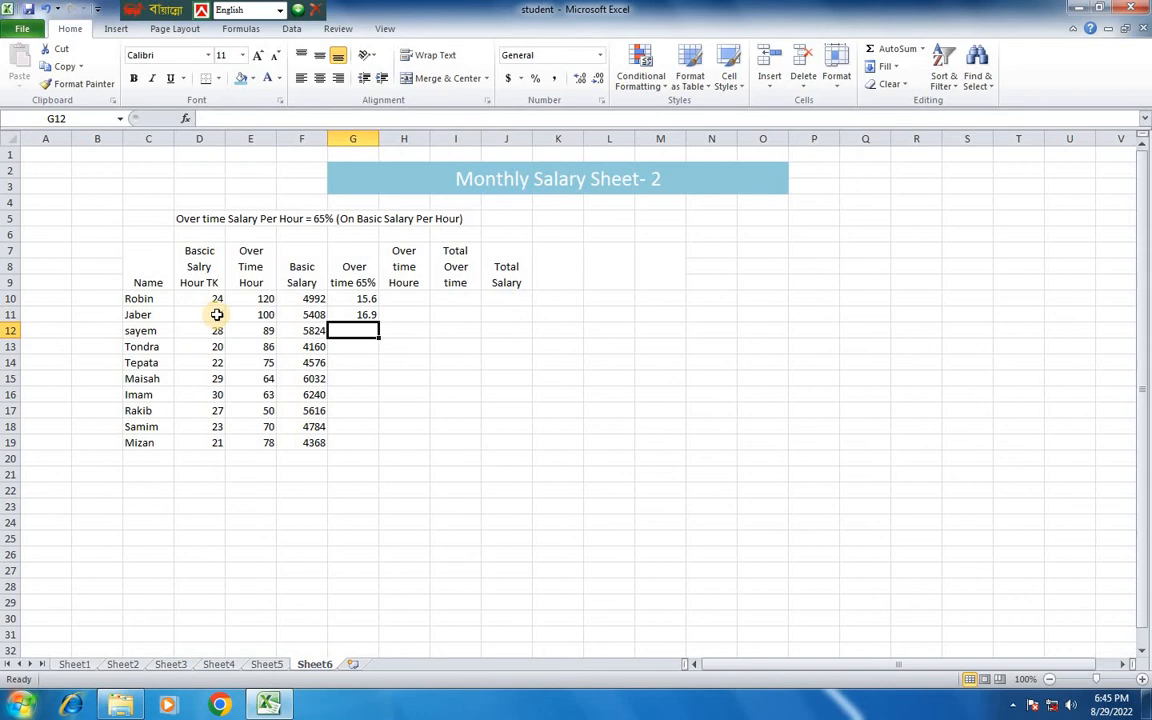
click(345, 298)
drag(377, 305, 376, 451)
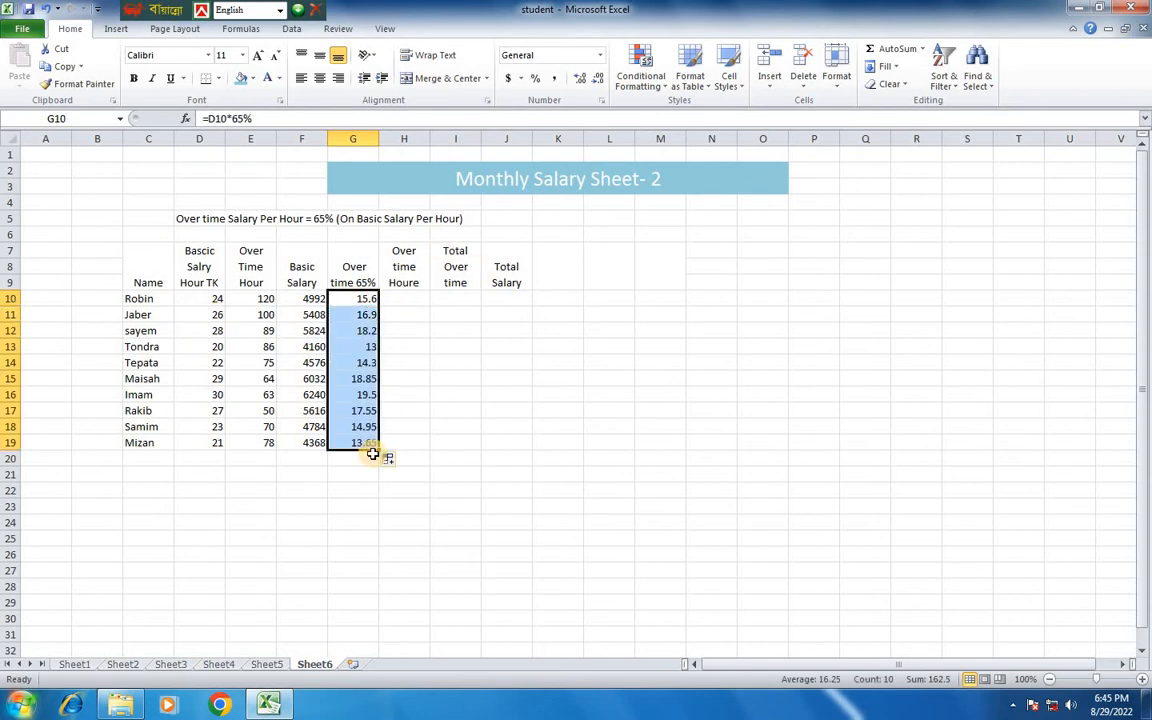
Dismiss the Windows color scheme prompt and calculate the first employee's overtime hourly pay in H10 with =D10+G10
click(402, 301)
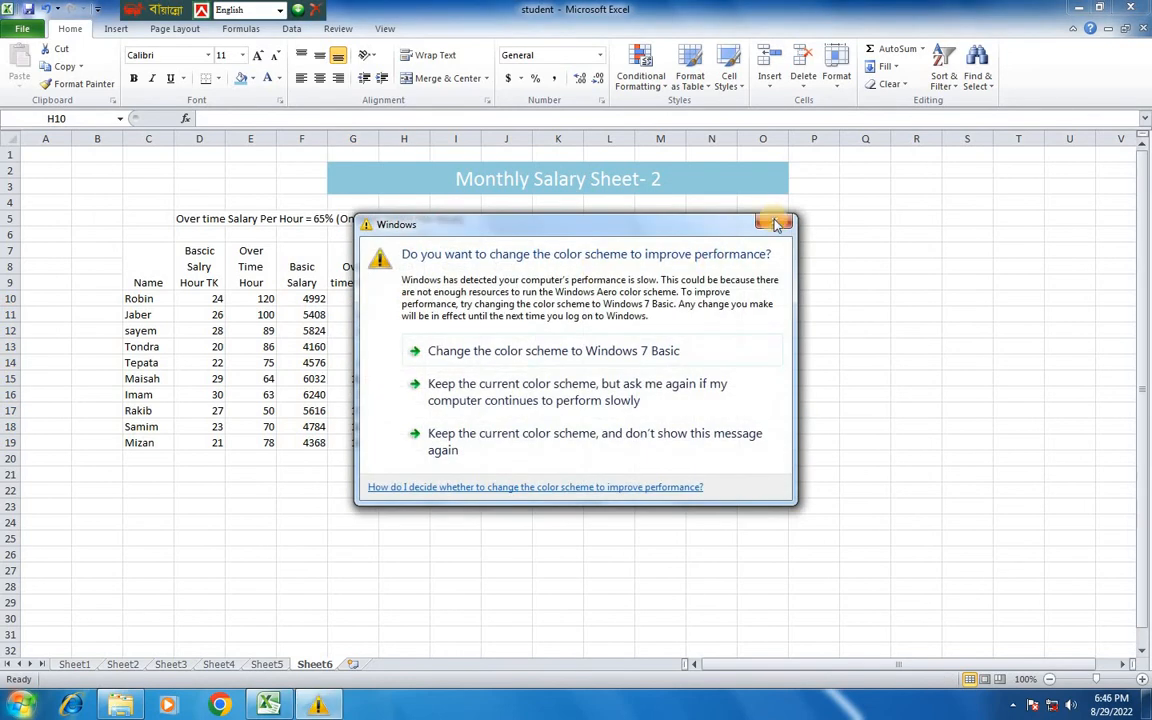
click(420, 345)
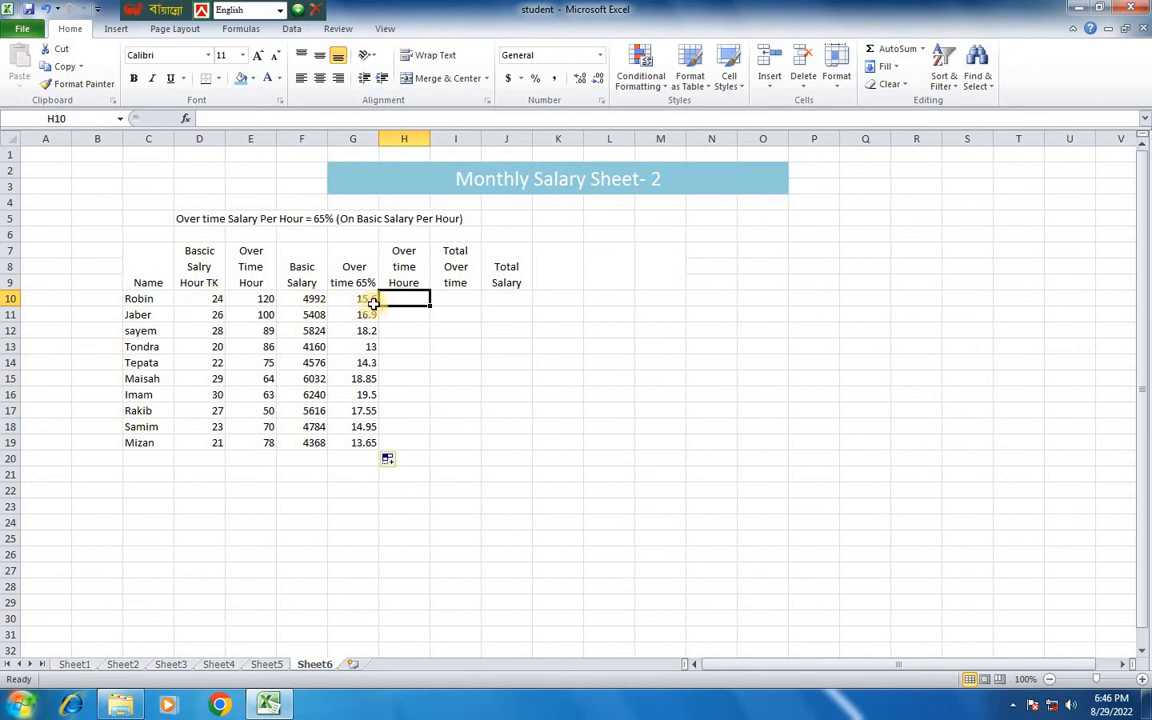
text(=)
click(207, 300)
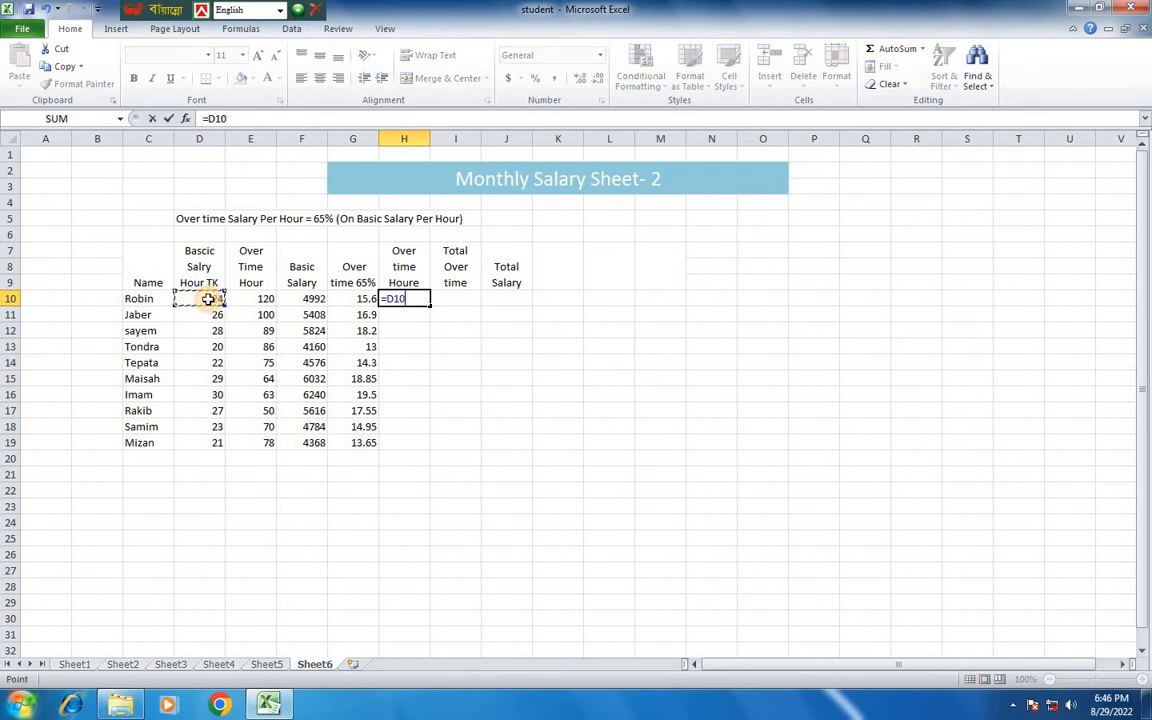
text(+)
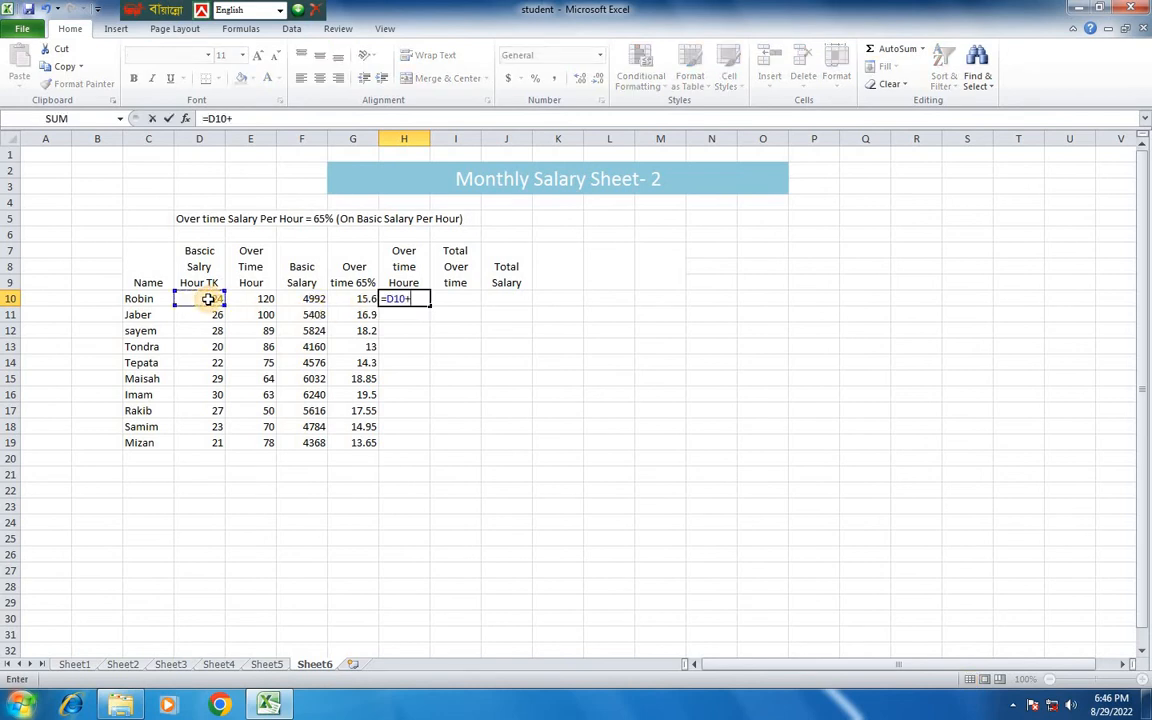
click(369, 297)
key(Return)
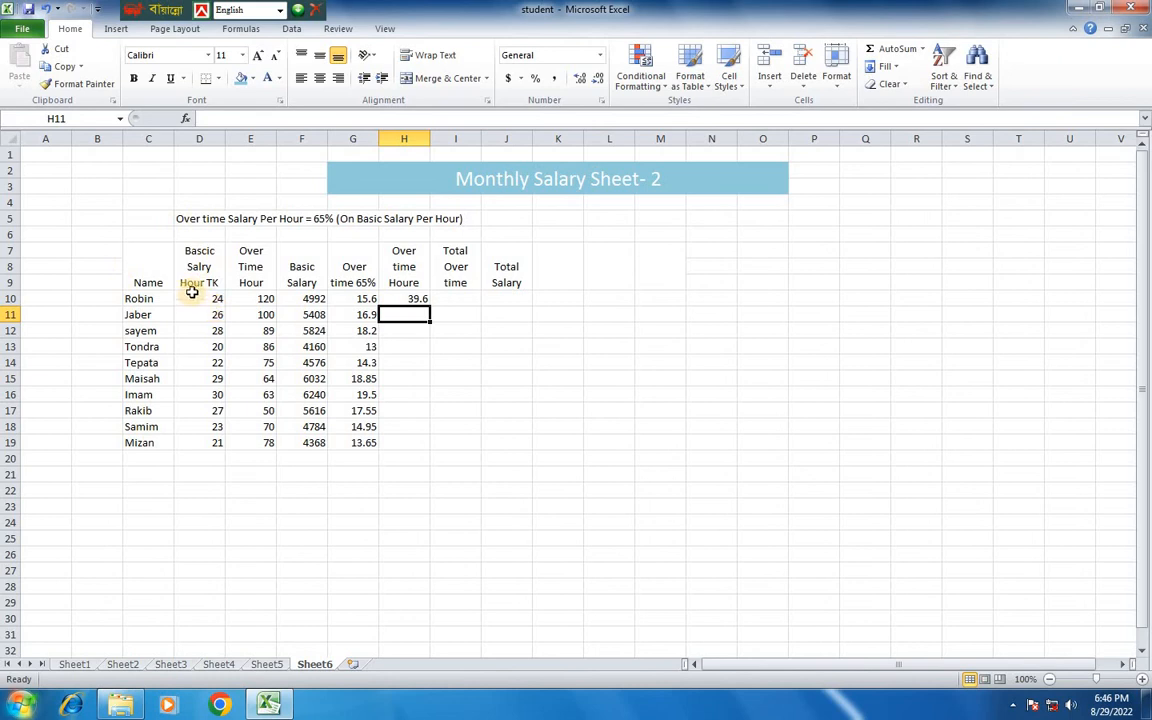
Fill the overtime hourly pay formula from H10 down to H19
click(418, 298)
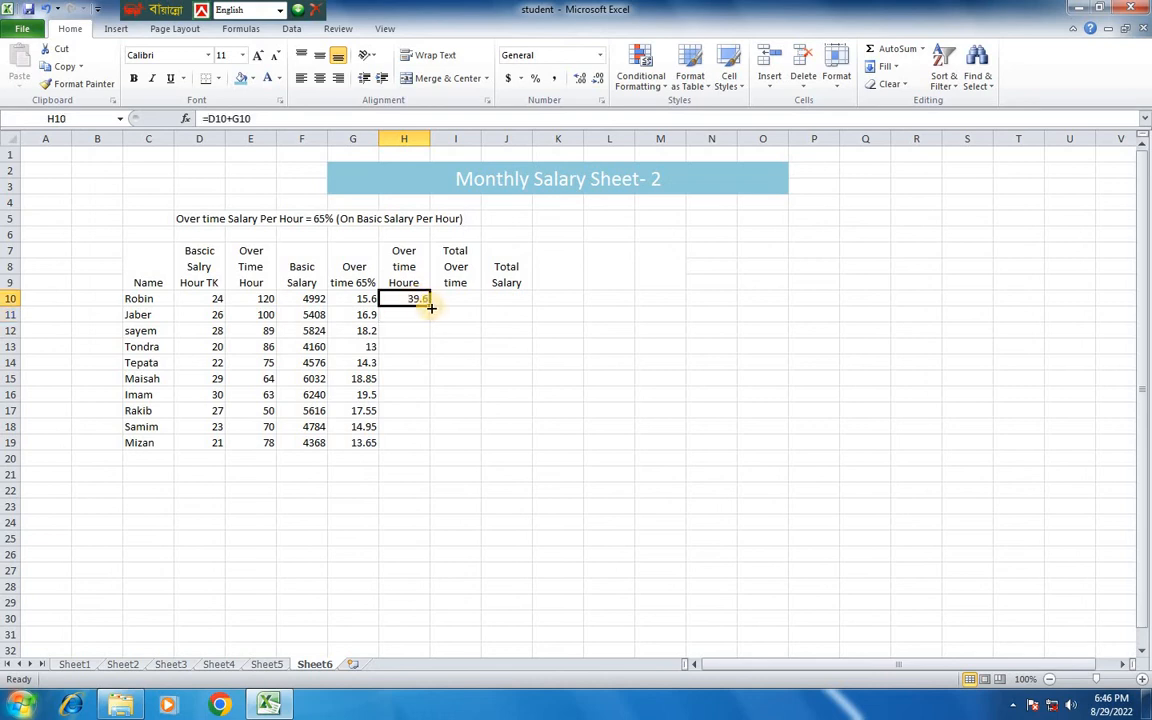
drag(431, 309, 414, 452)
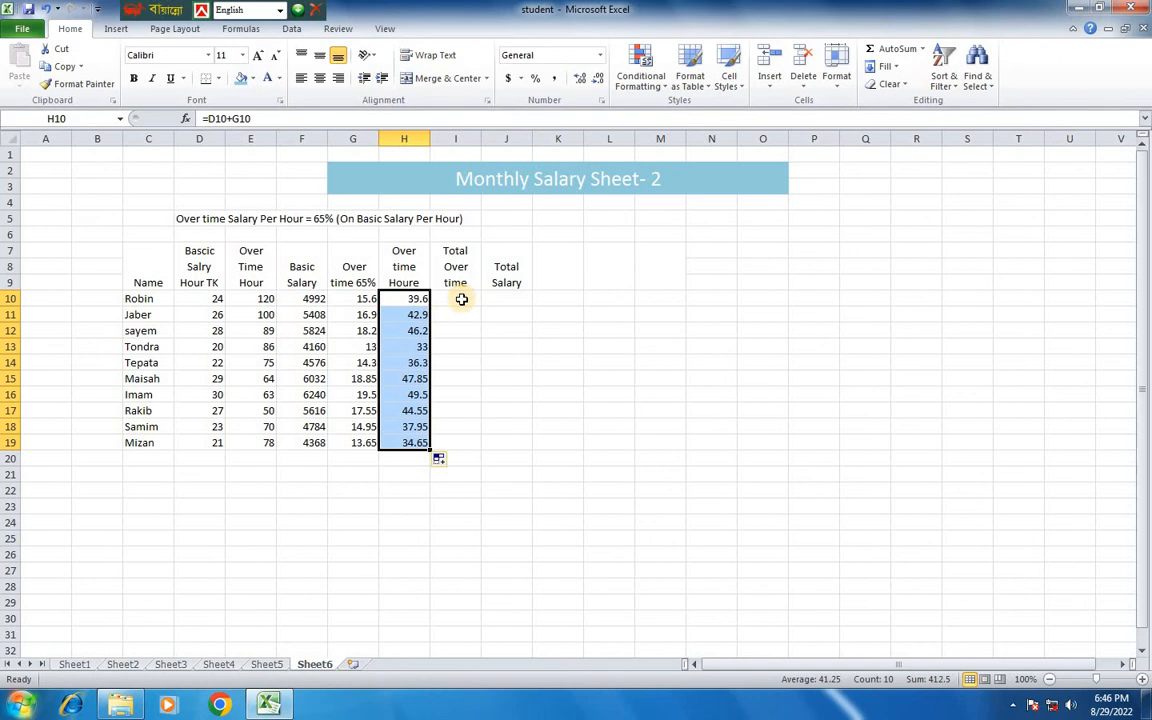
Calculate the first employee's total overtime pay in I10 with the formula =E10*H10
click(460, 300)
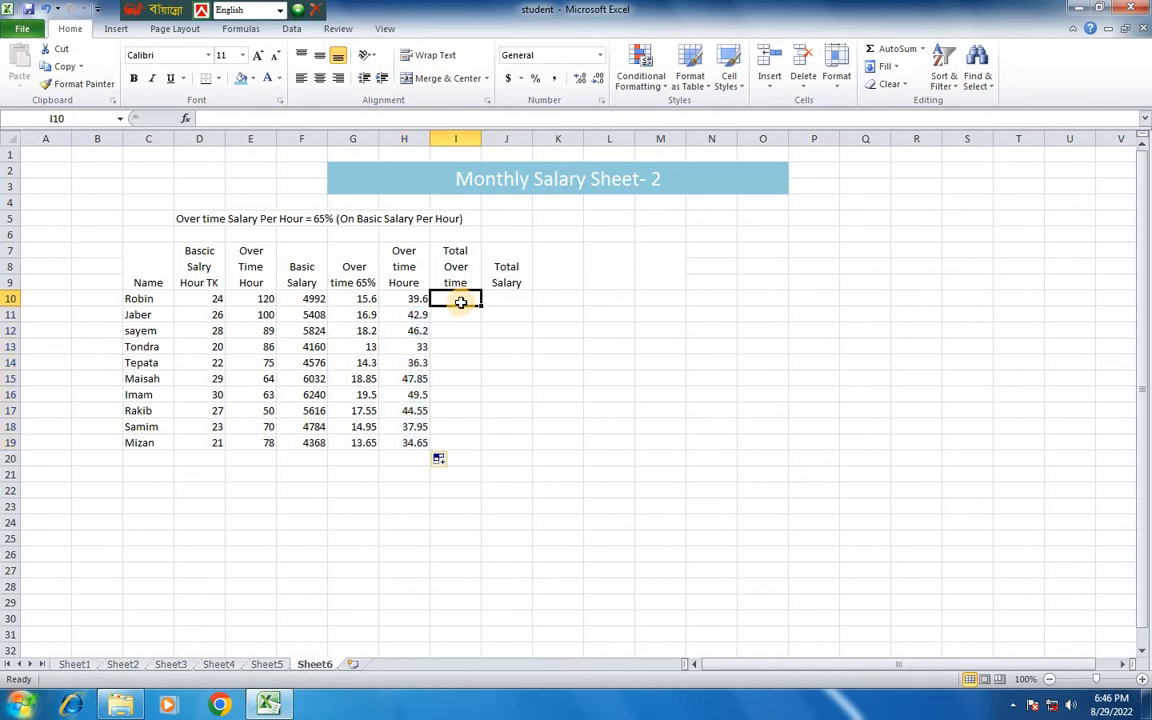
text(=)
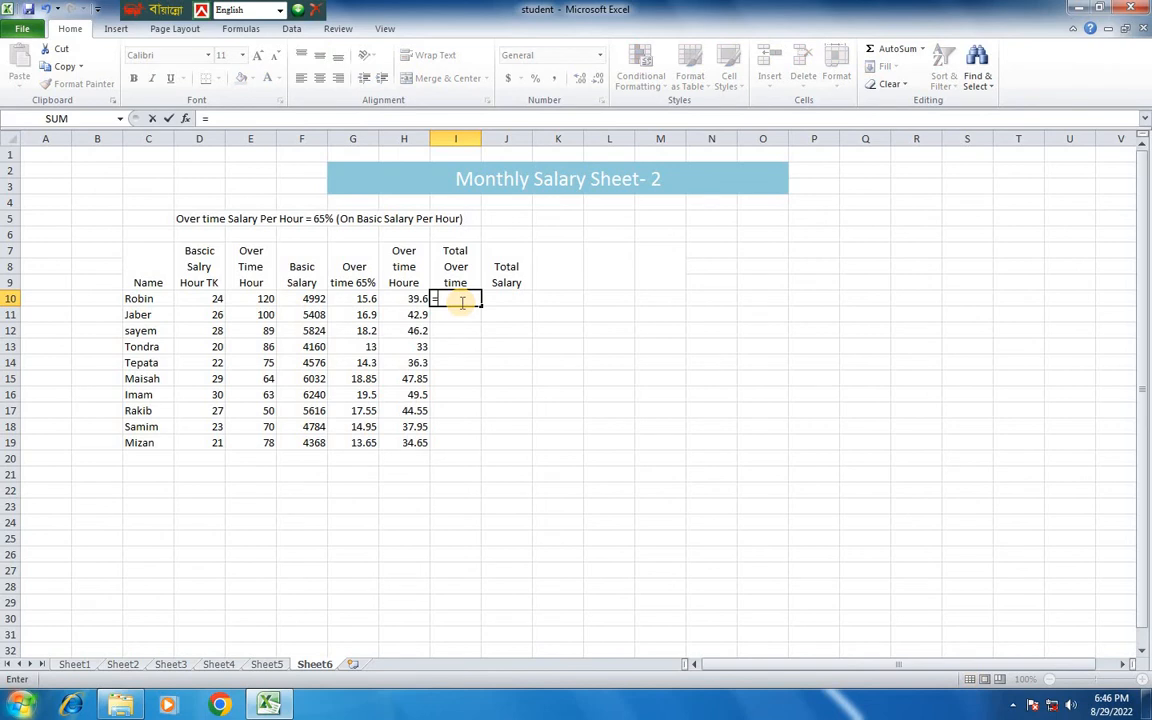
click(260, 300)
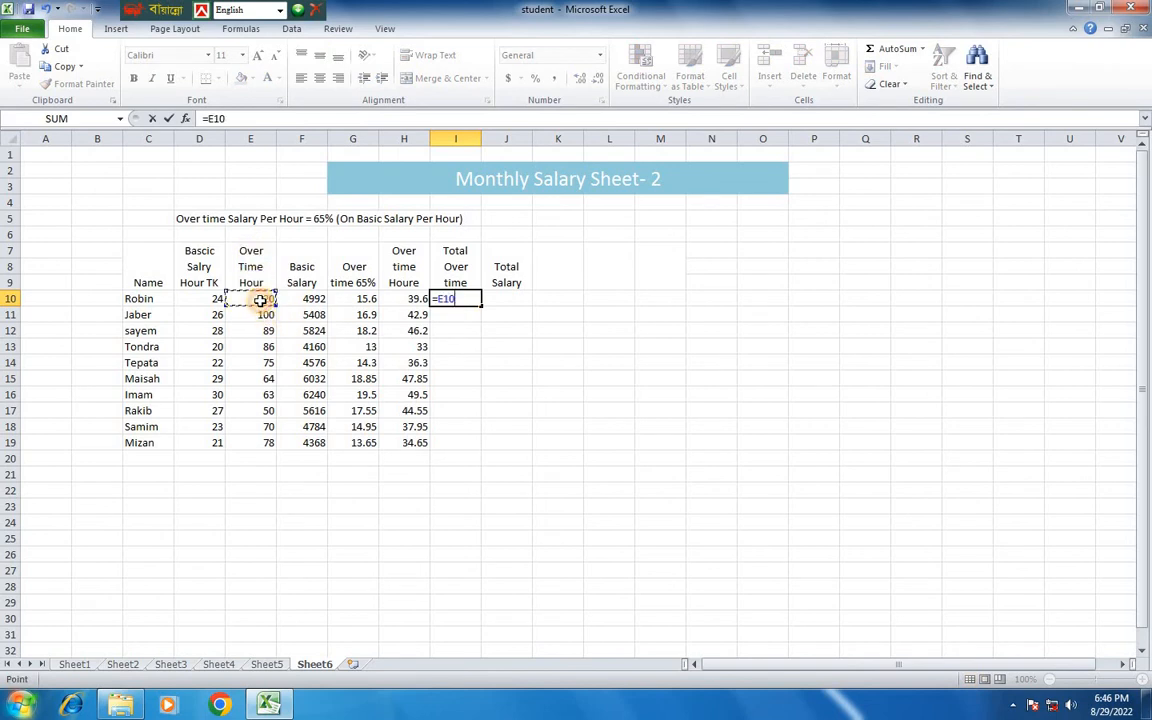
text(*)
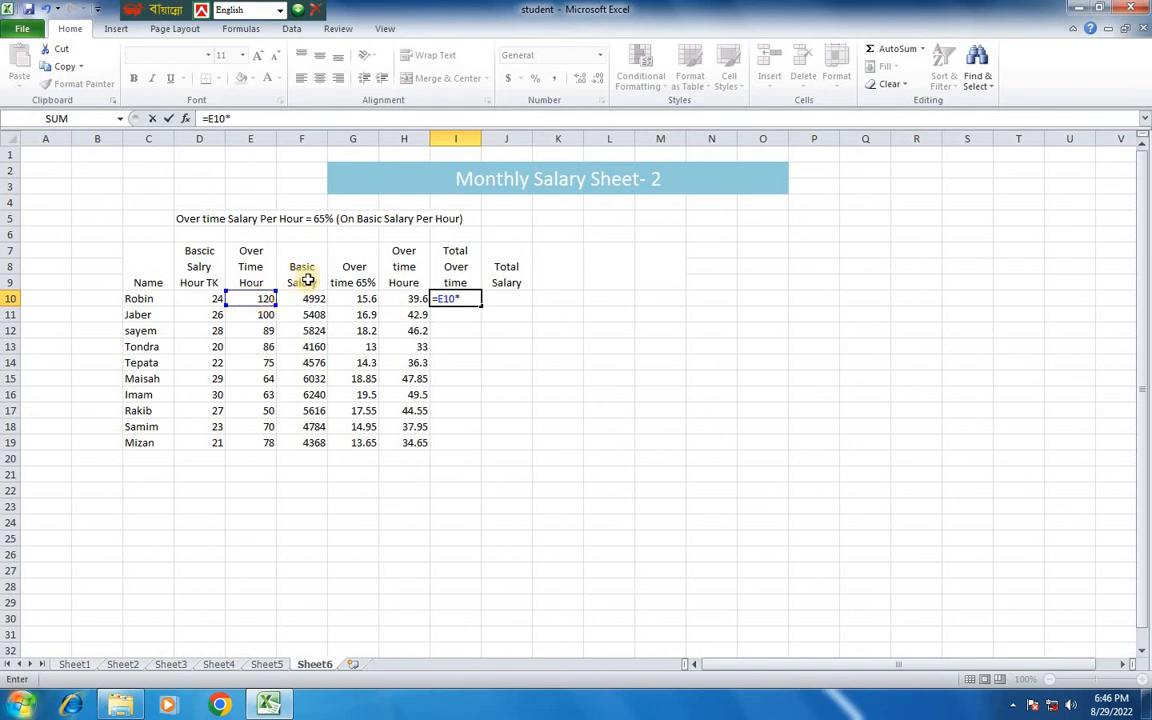
click(409, 300)
key(Return)
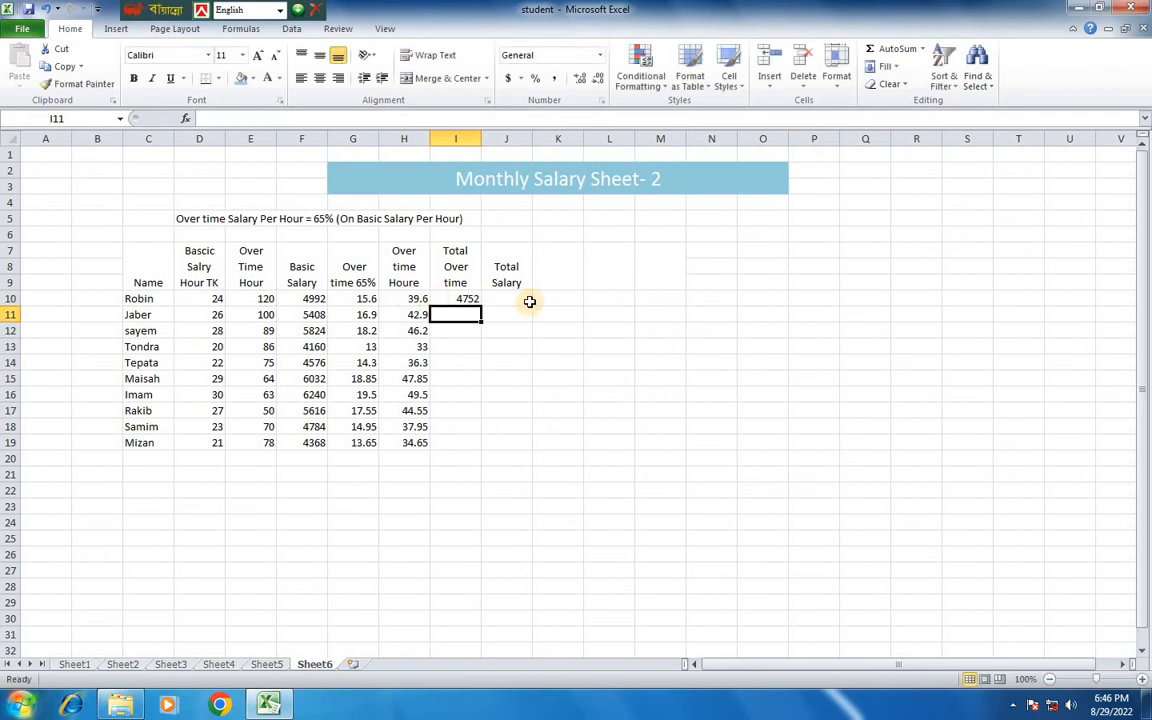
Enter =E11*H11 in I11 for the second employee and fill the total overtime formula from I10 down to I19
text(=)
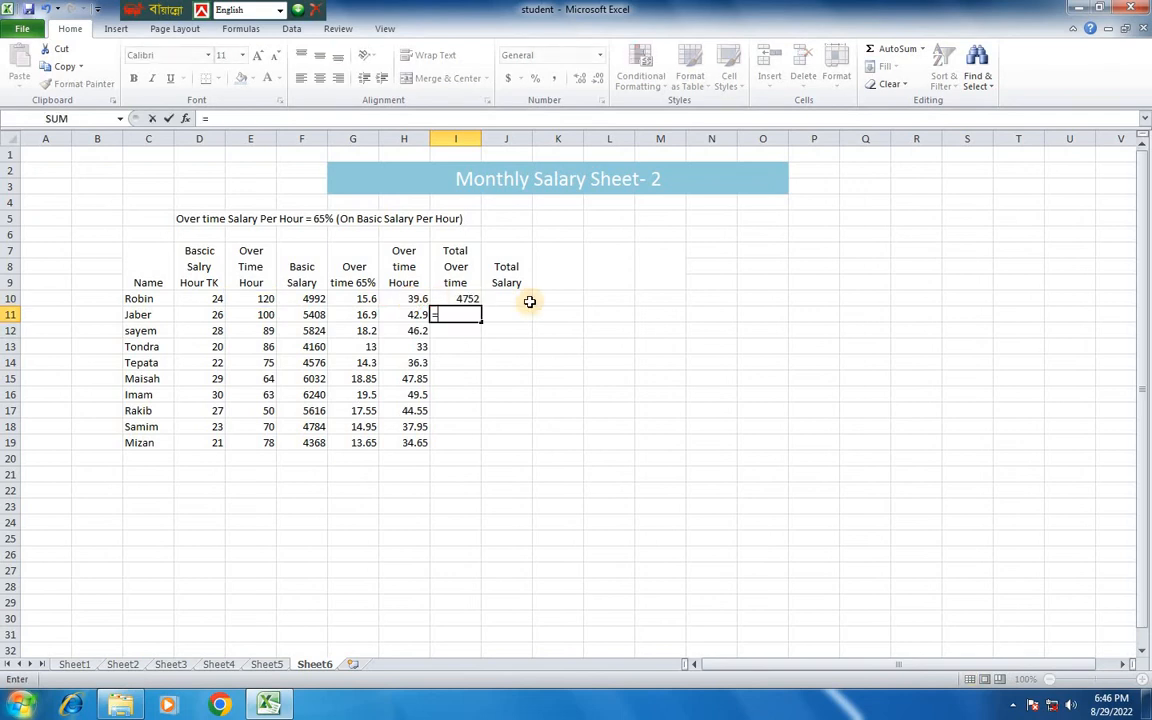
click(259, 316)
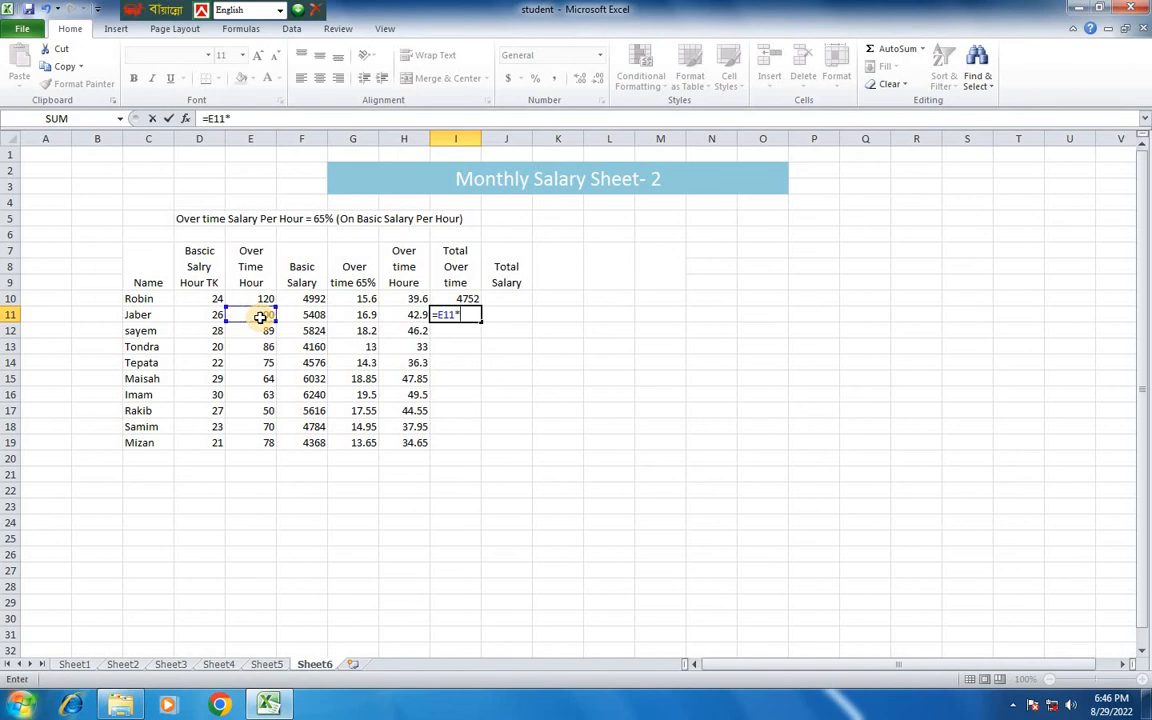
click(417, 315)
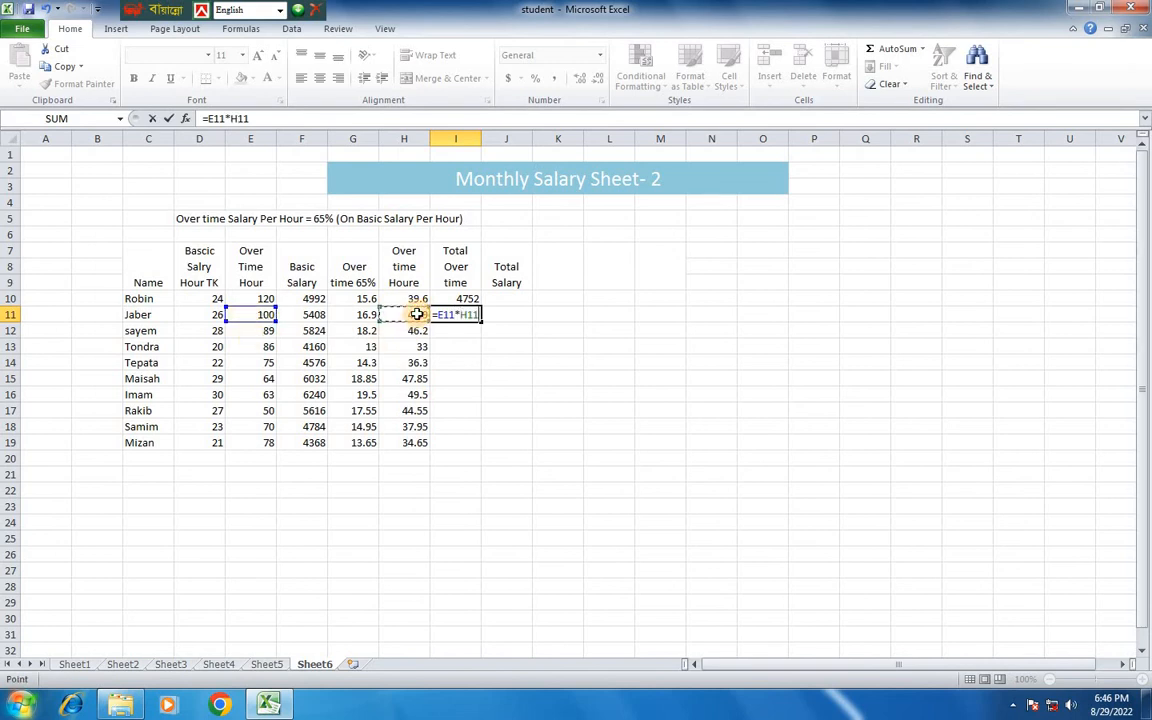
key(Return)
click(468, 300)
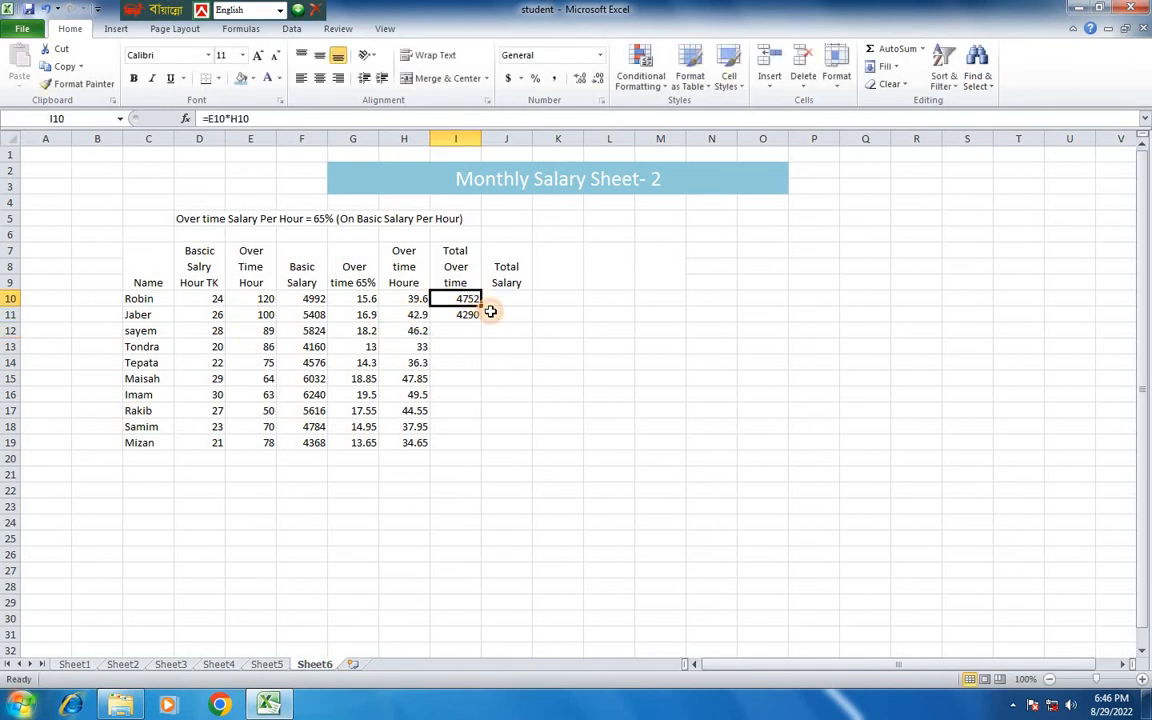
drag(482, 303, 481, 442)
Calculate the first employee's total salary in J10 by adding basic salary and total overtime with =F10+I10
click(507, 300)
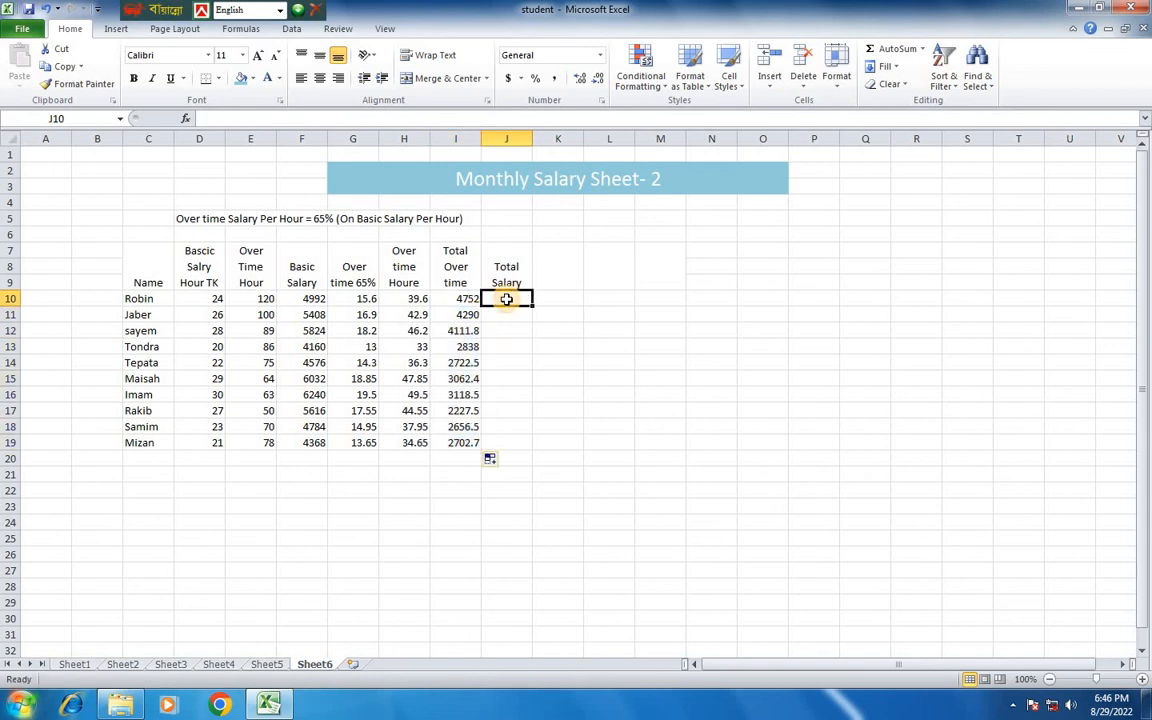
text(=)
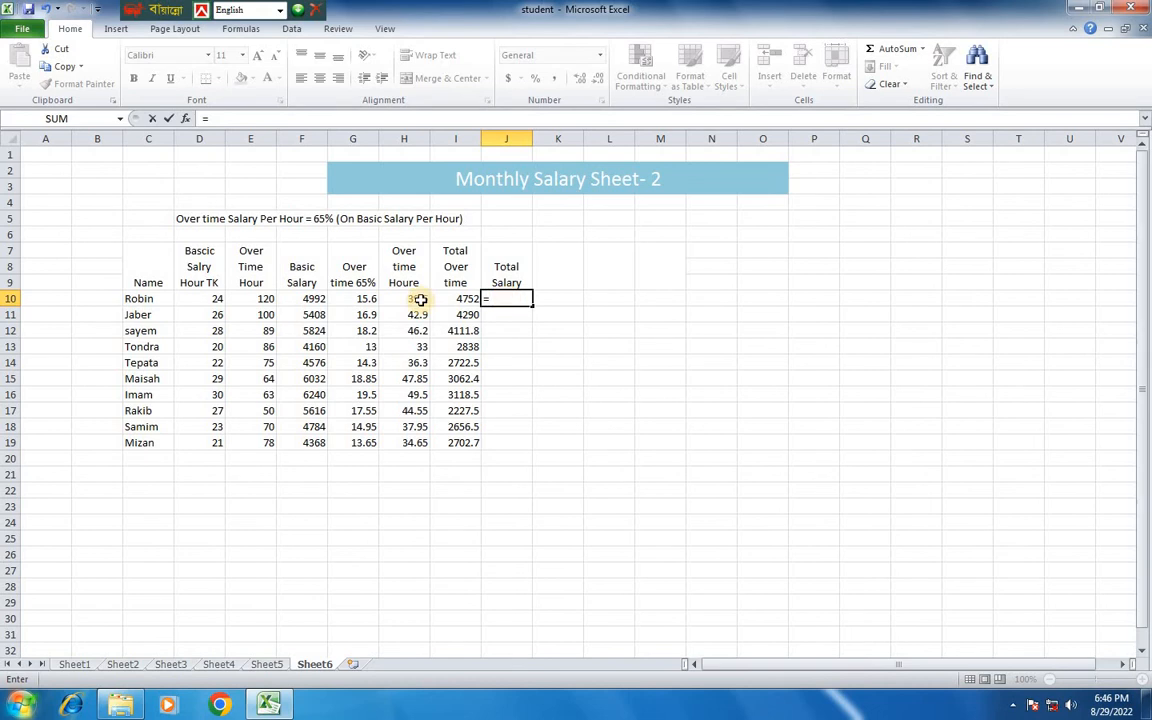
click(301, 299)
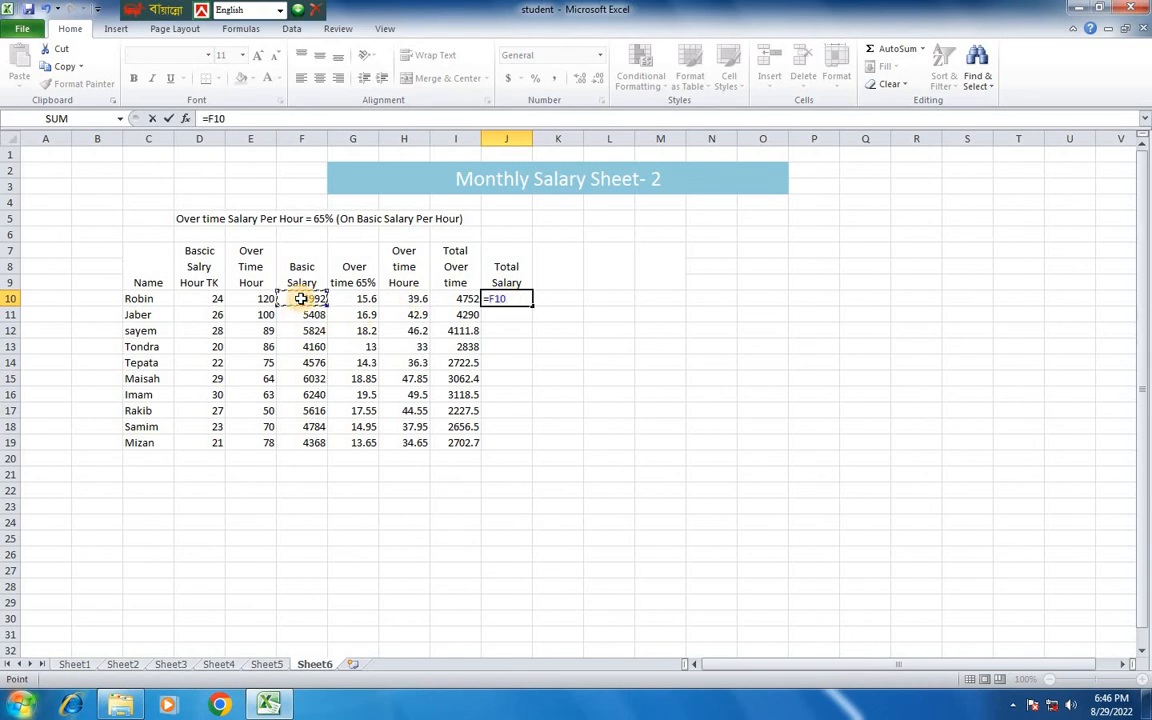
text(+)
click(465, 300)
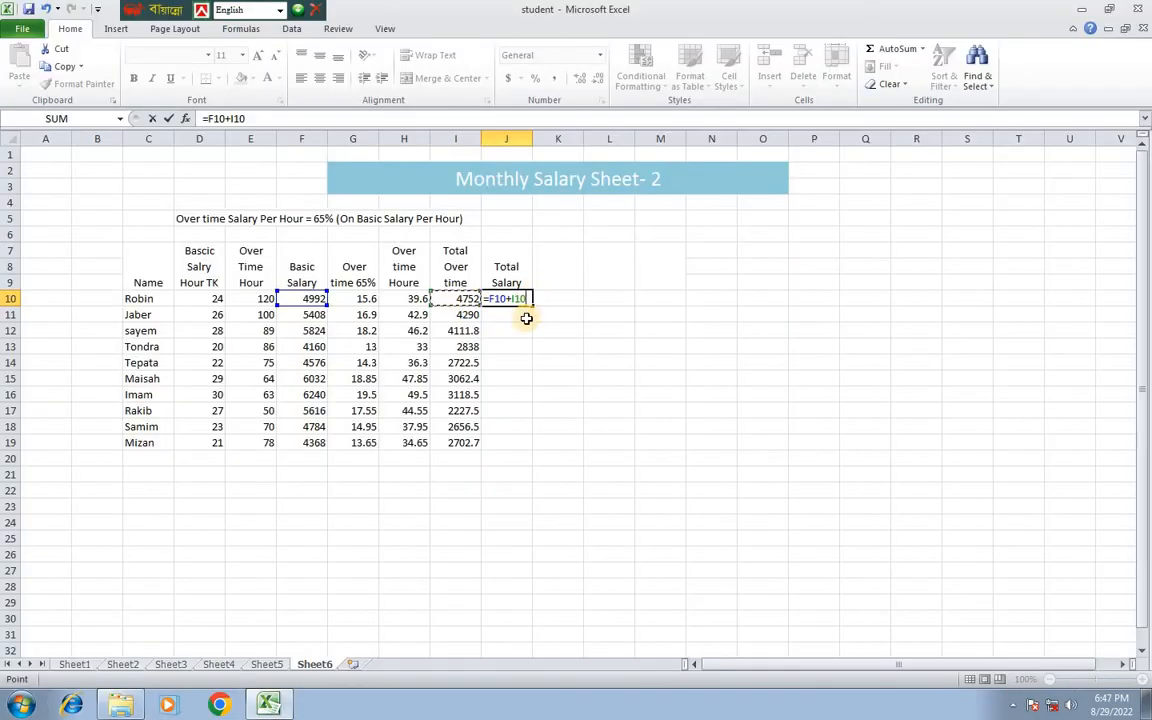
click(527, 316)
click(527, 300)
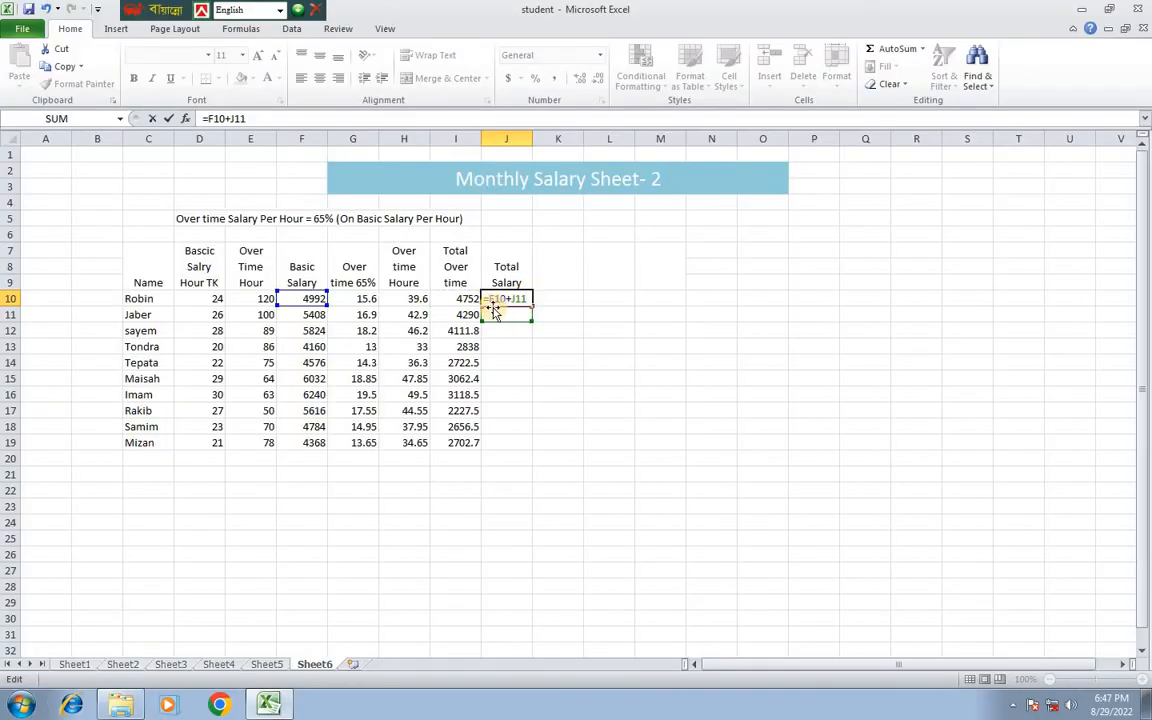
double_click(512, 298)
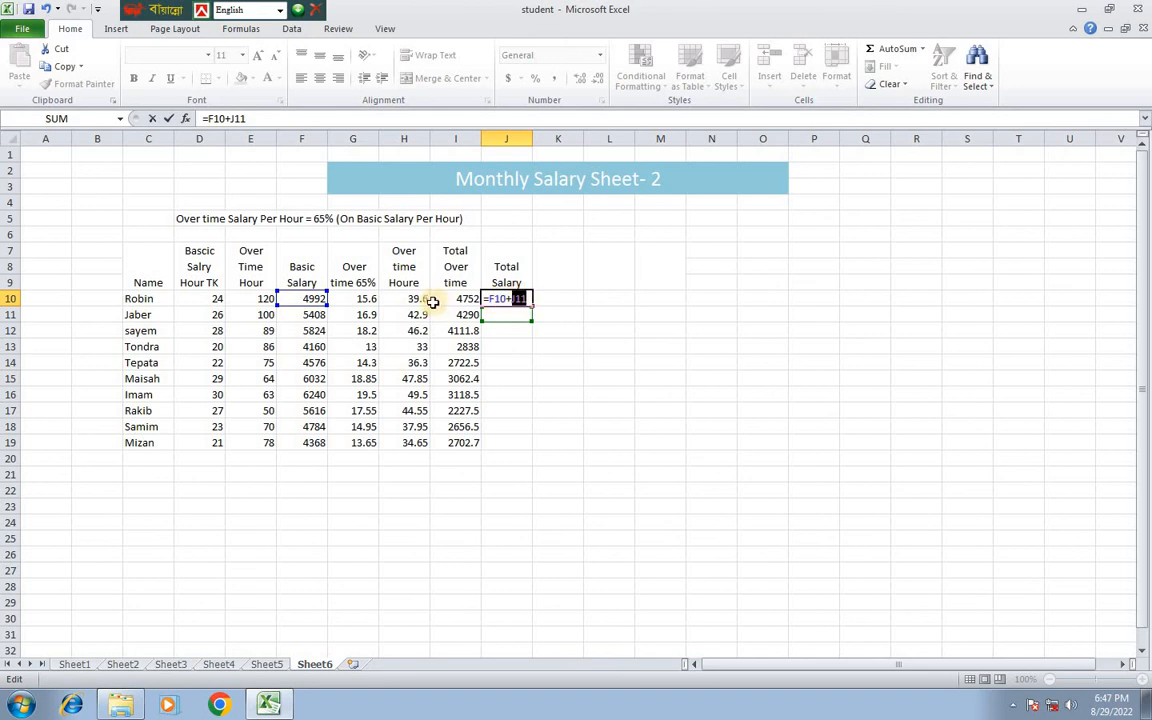
click(456, 298)
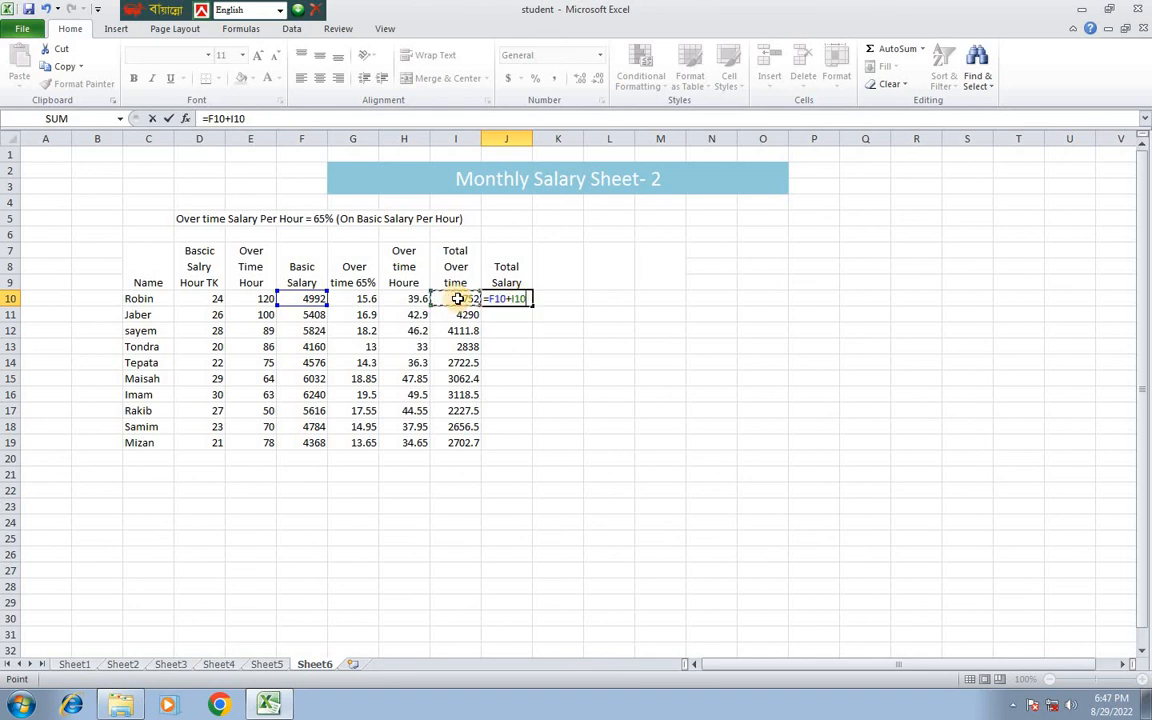
key(Return)
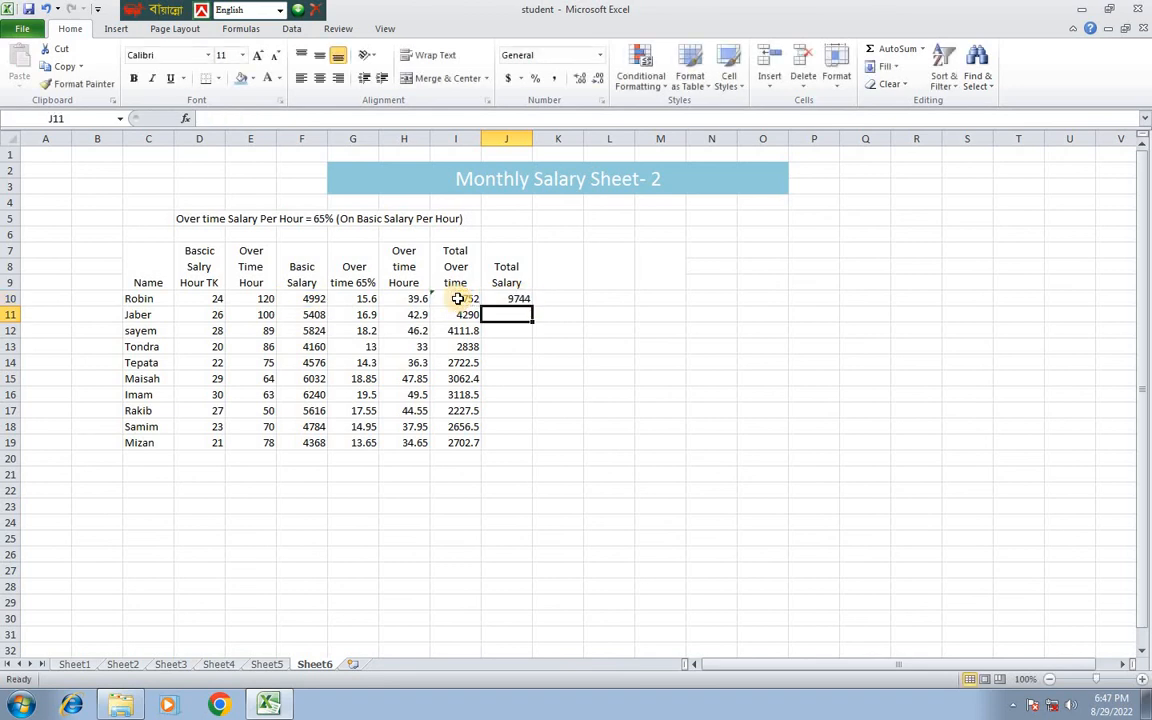
Enter =F11+I11 in J11 for the second employee's total salary and fill the total salary formula from J10 down to J19
click(520, 299)
click(512, 315)
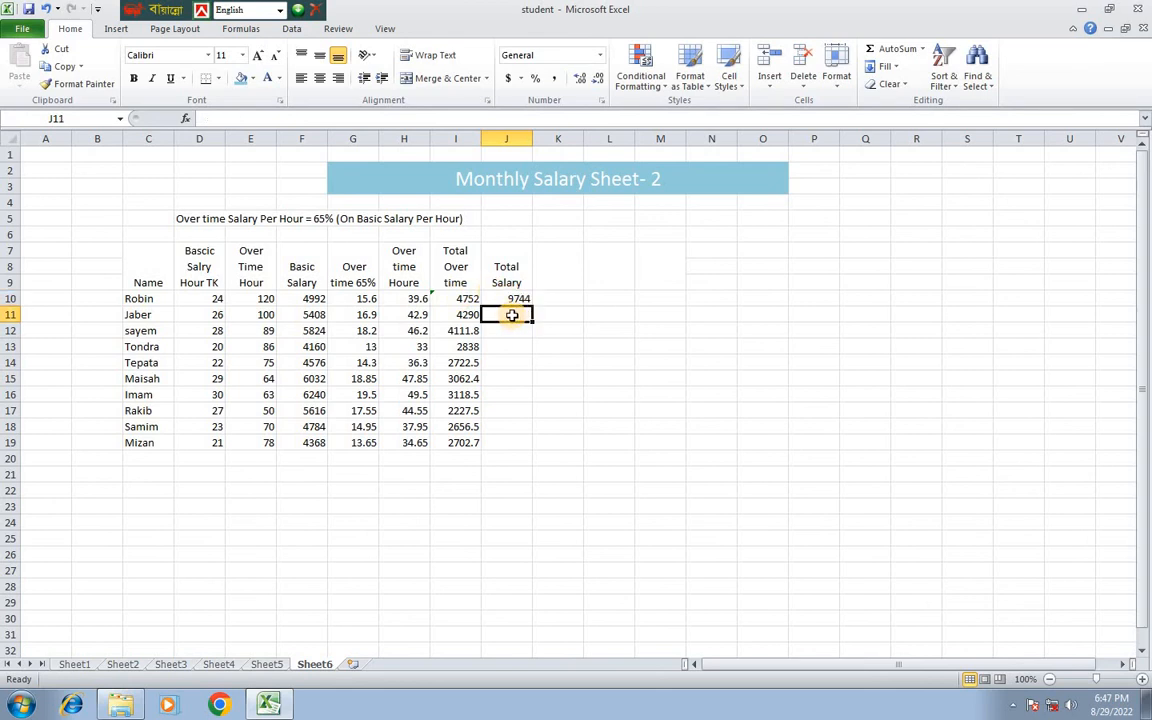
text(=)
click(314, 315)
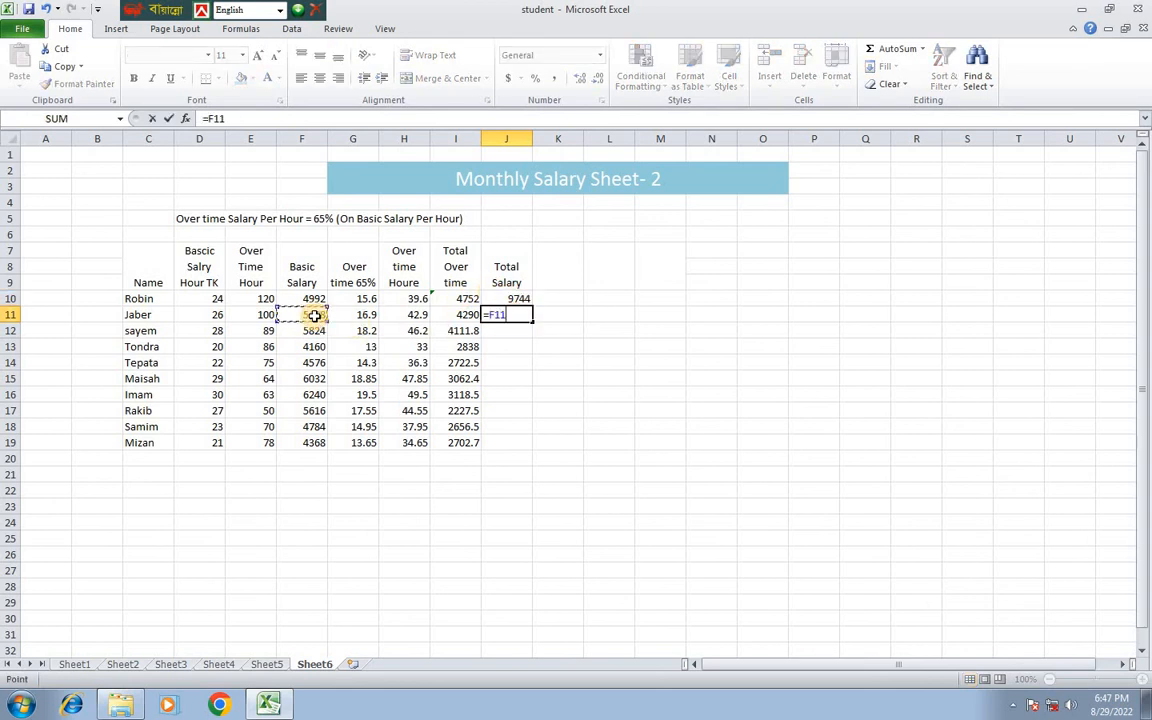
text(+)
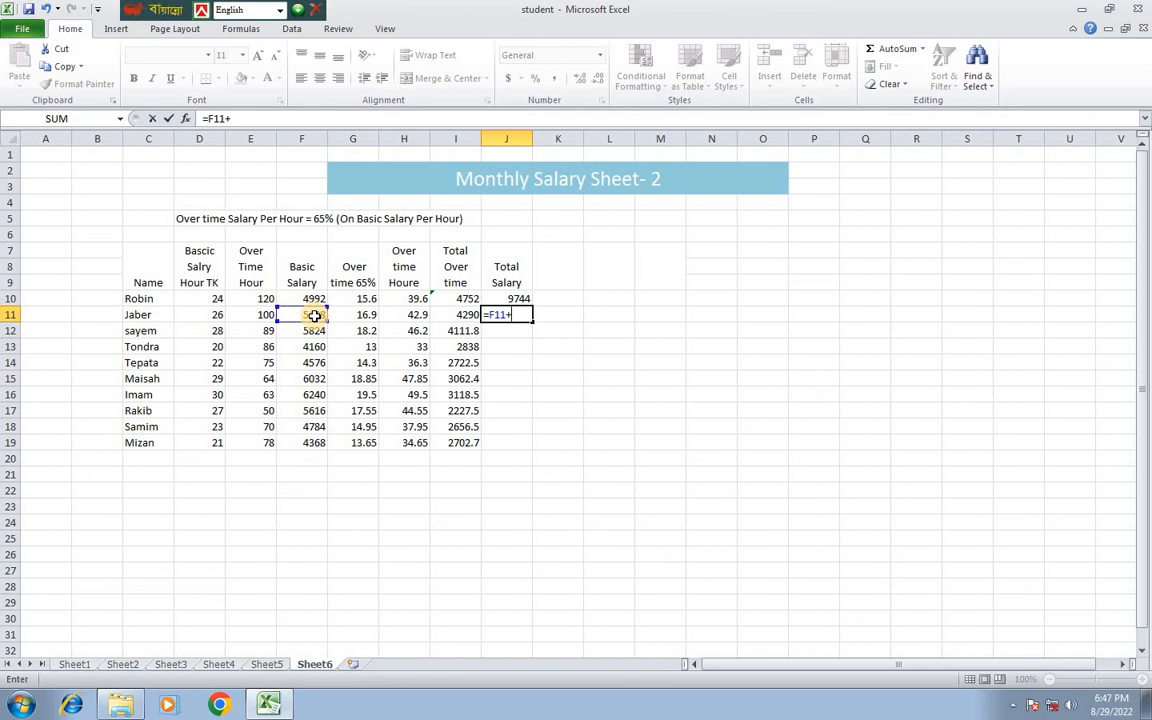
click(459, 314)
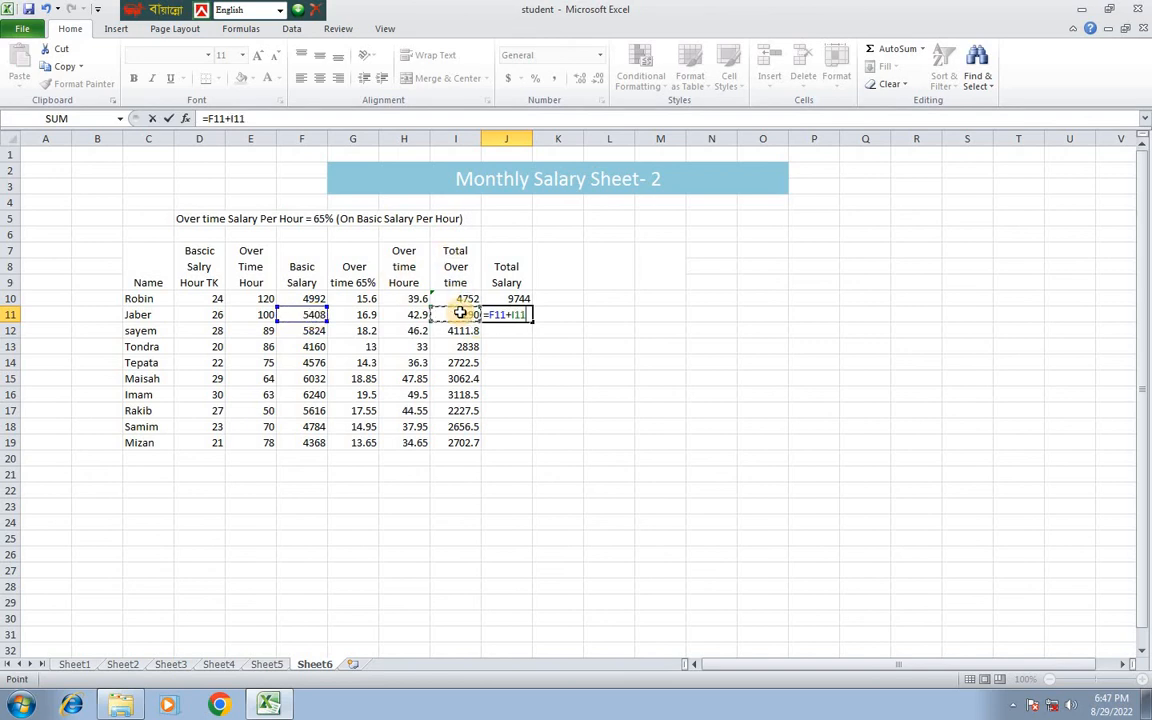
key(Return)
click(518, 299)
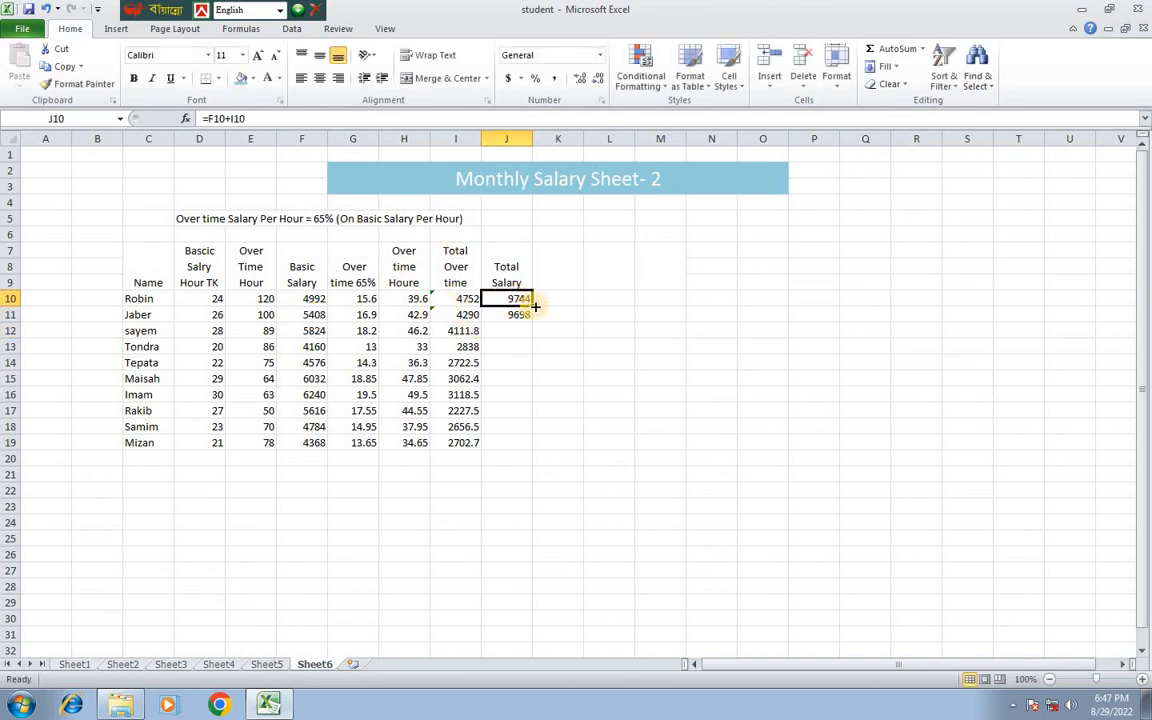
drag(535, 307, 519, 443)
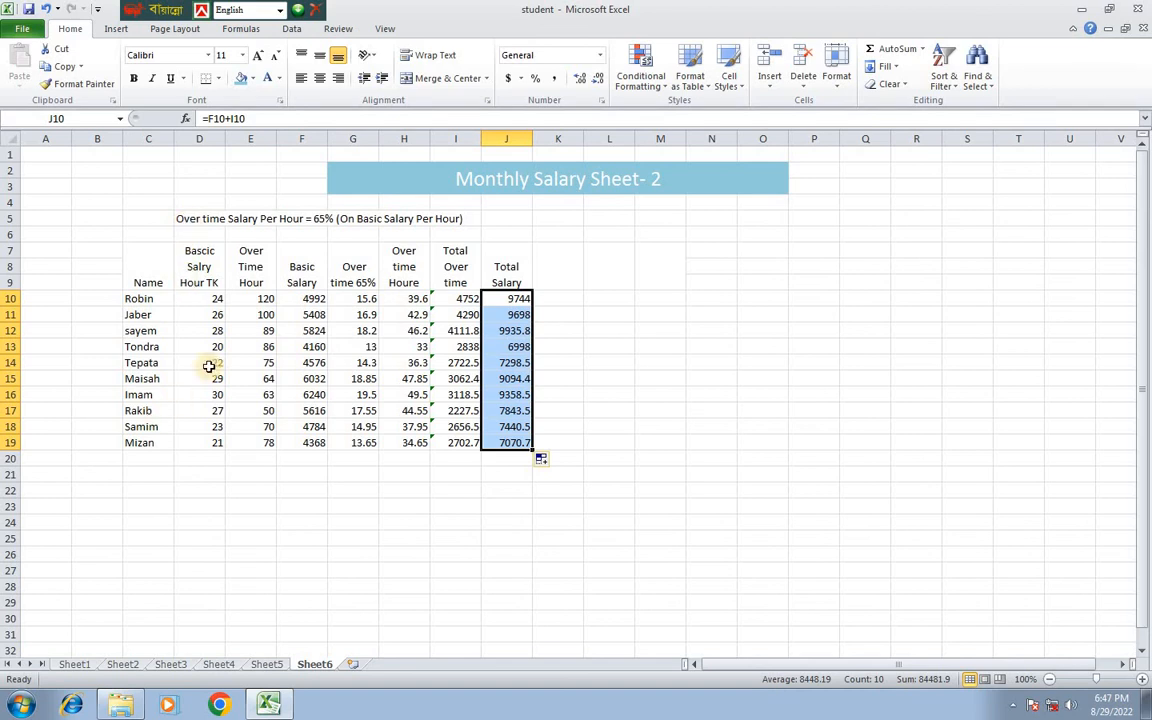
Move the merged "Monthly Salary Sheet- 2" title banner from G2:O3 to B2:J3 above the salary table
click(427, 180)
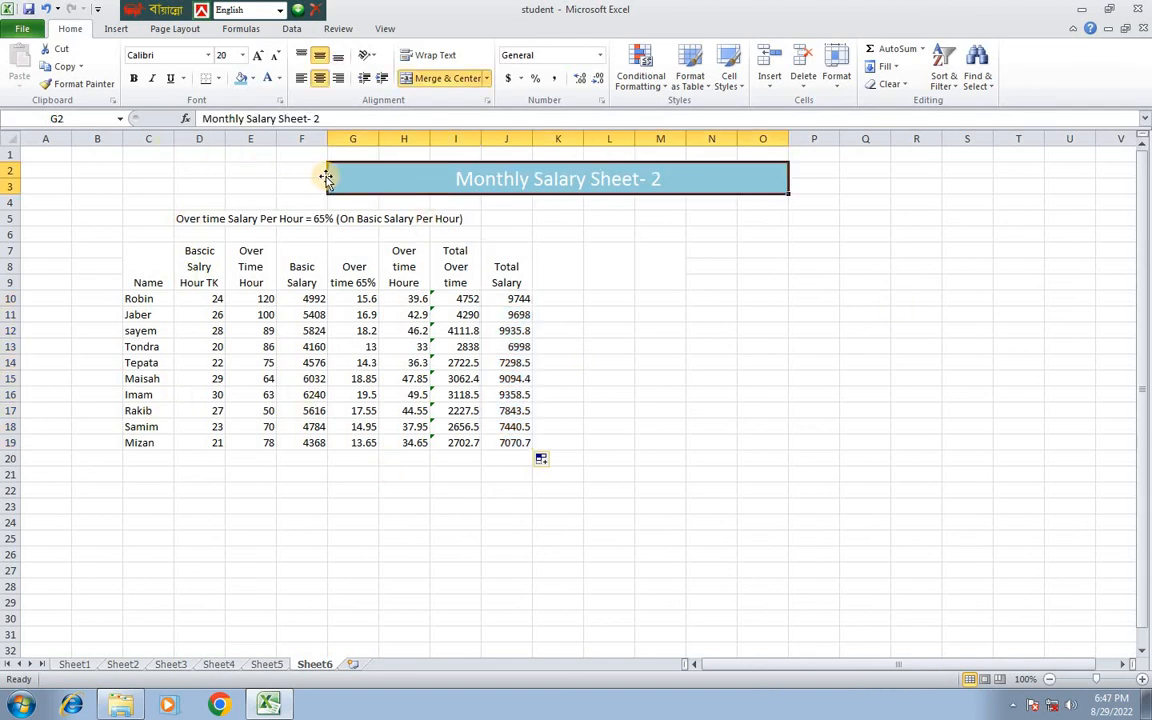
drag(326, 178, 165, 190)
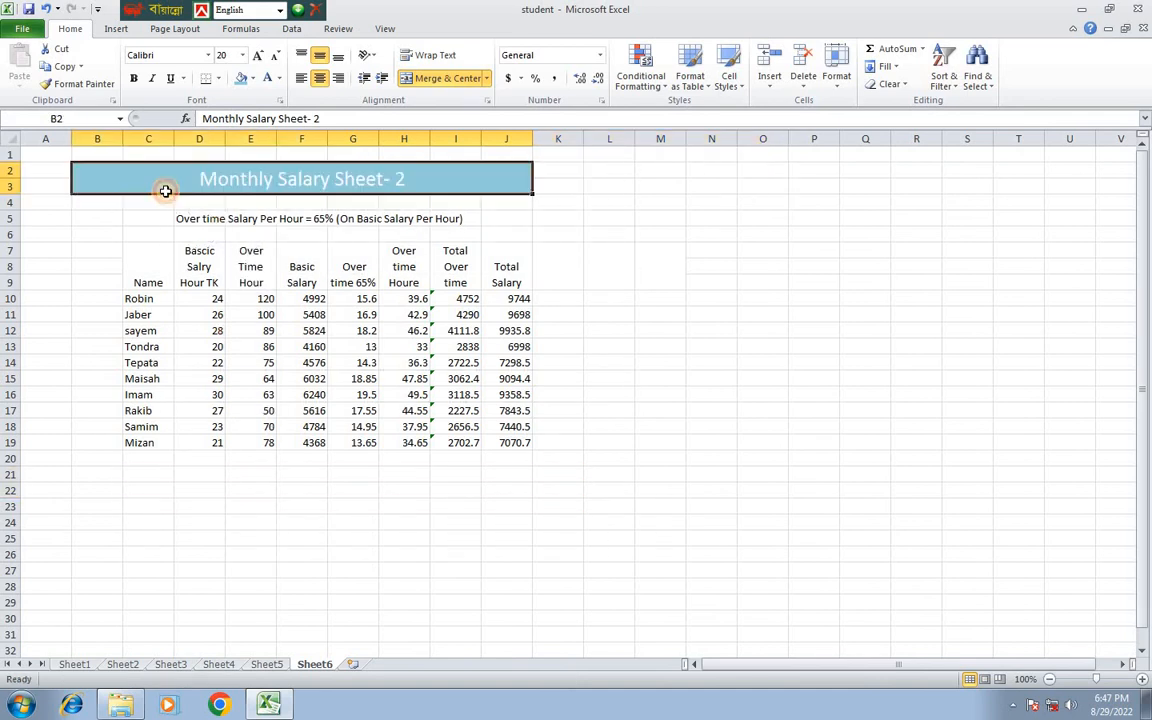
click(368, 238)
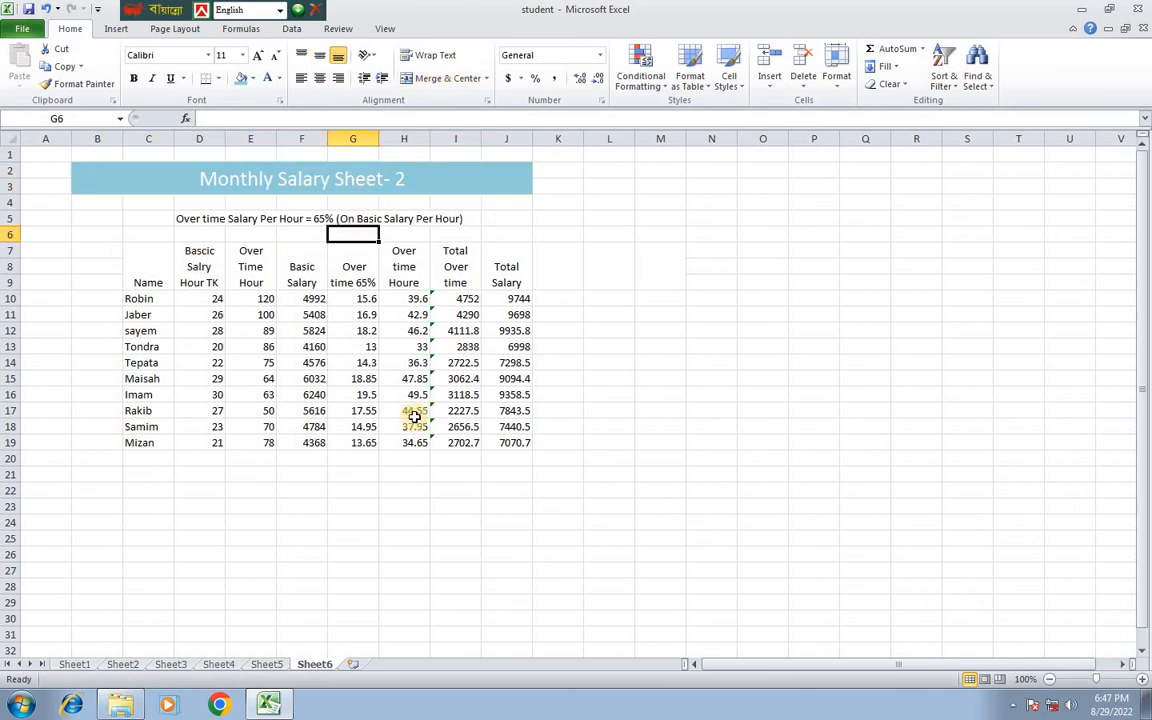